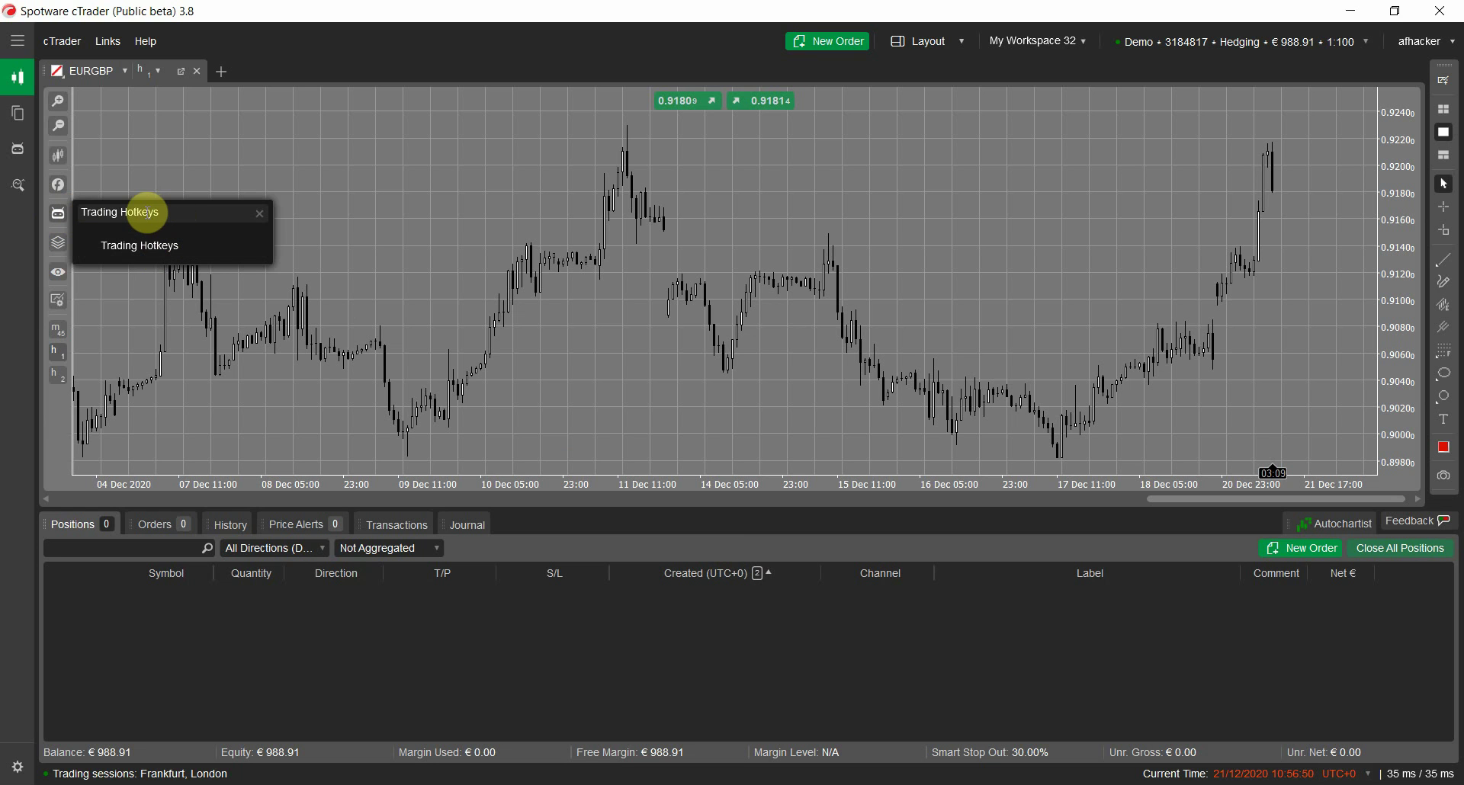
Add the Trading Hotkeys cBot to the EURGBP chart and look through all sections of its parameters.
{"action": "left_click", "coordinate": [101, 256]}
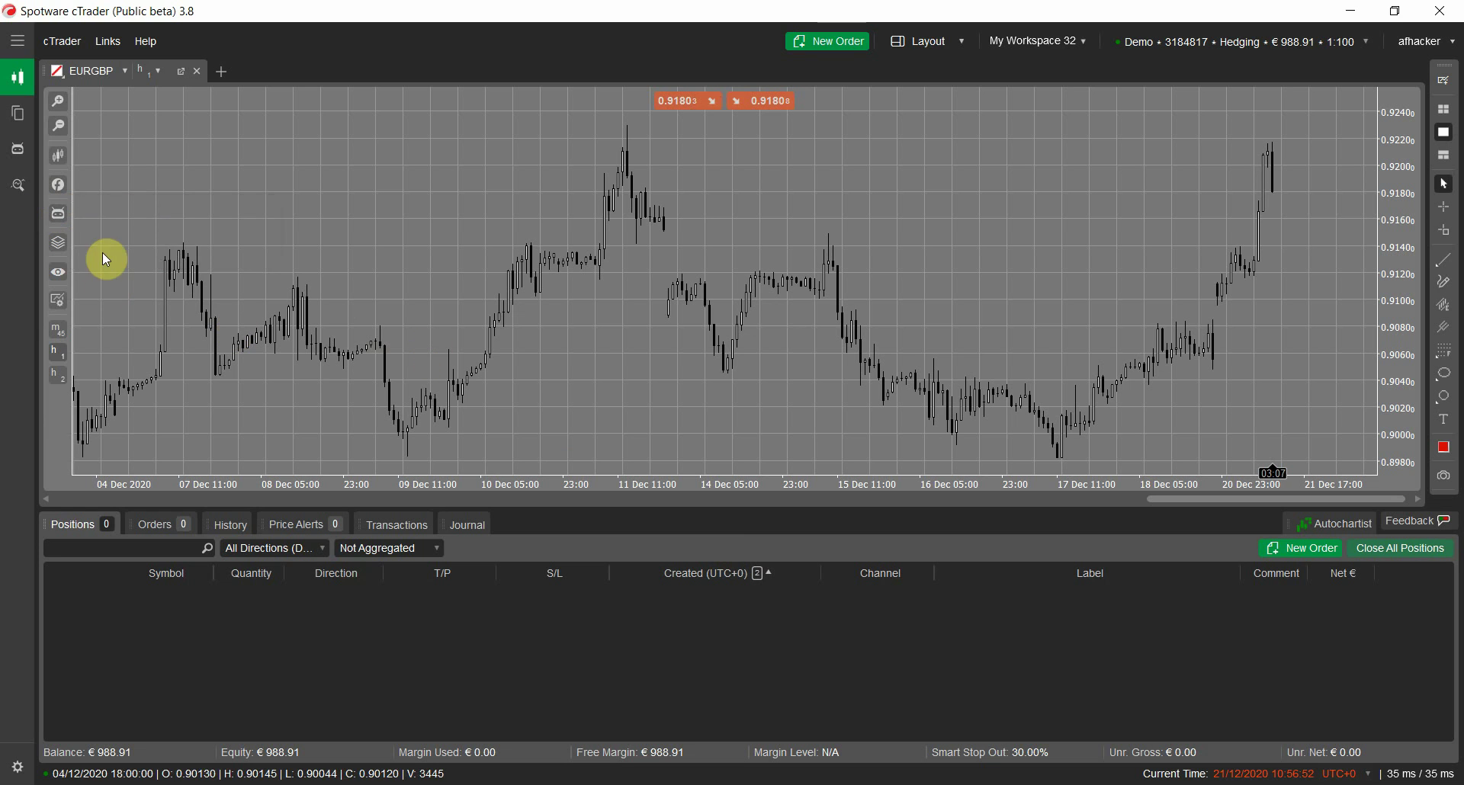
{"action": "left_click", "coordinate": [52, 210]}
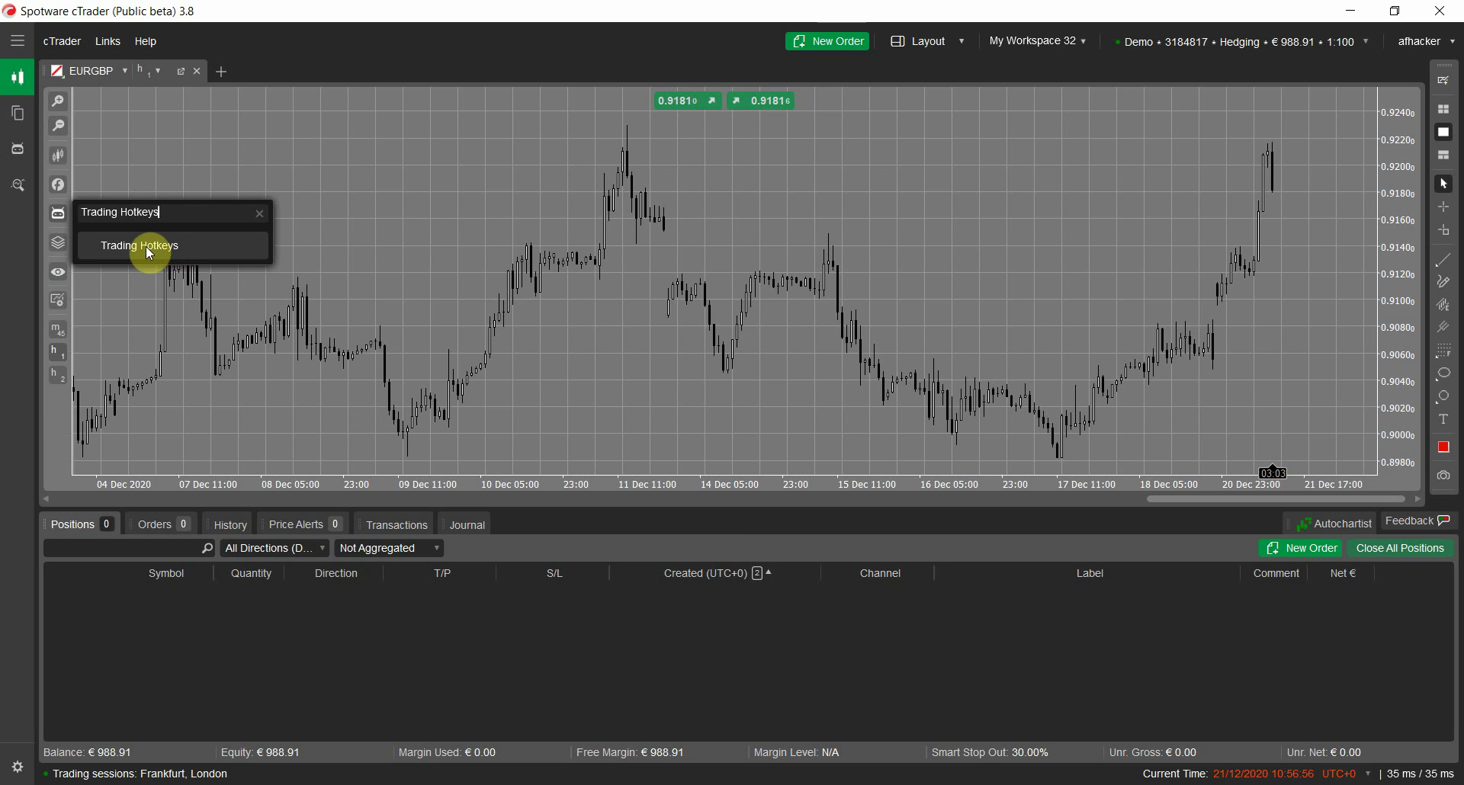
{"action": "left_click", "coordinate": [194, 249]}
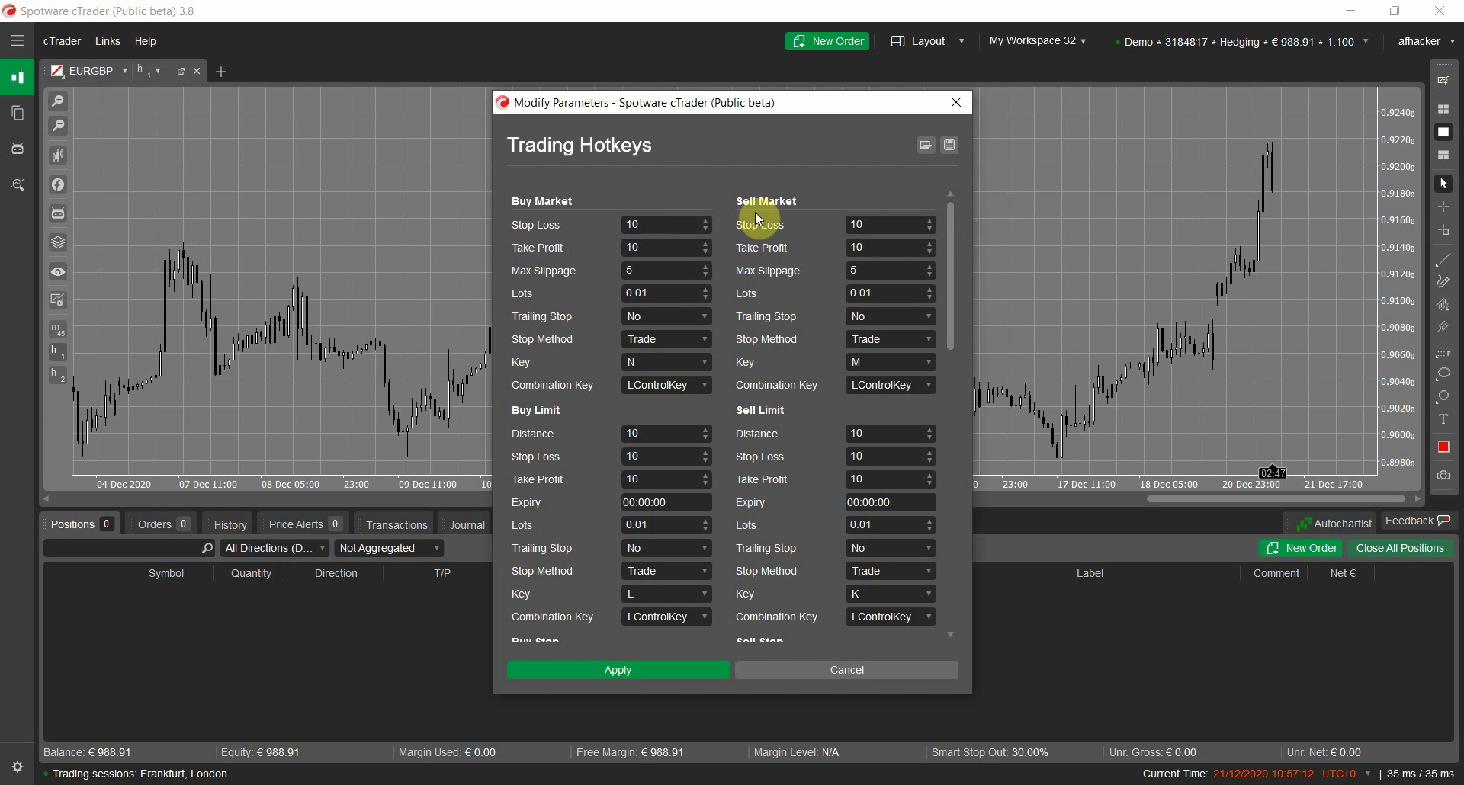
{"action": "left_click_drag", "start_coordinate": [958, 221], "coordinate": [977, 479]}
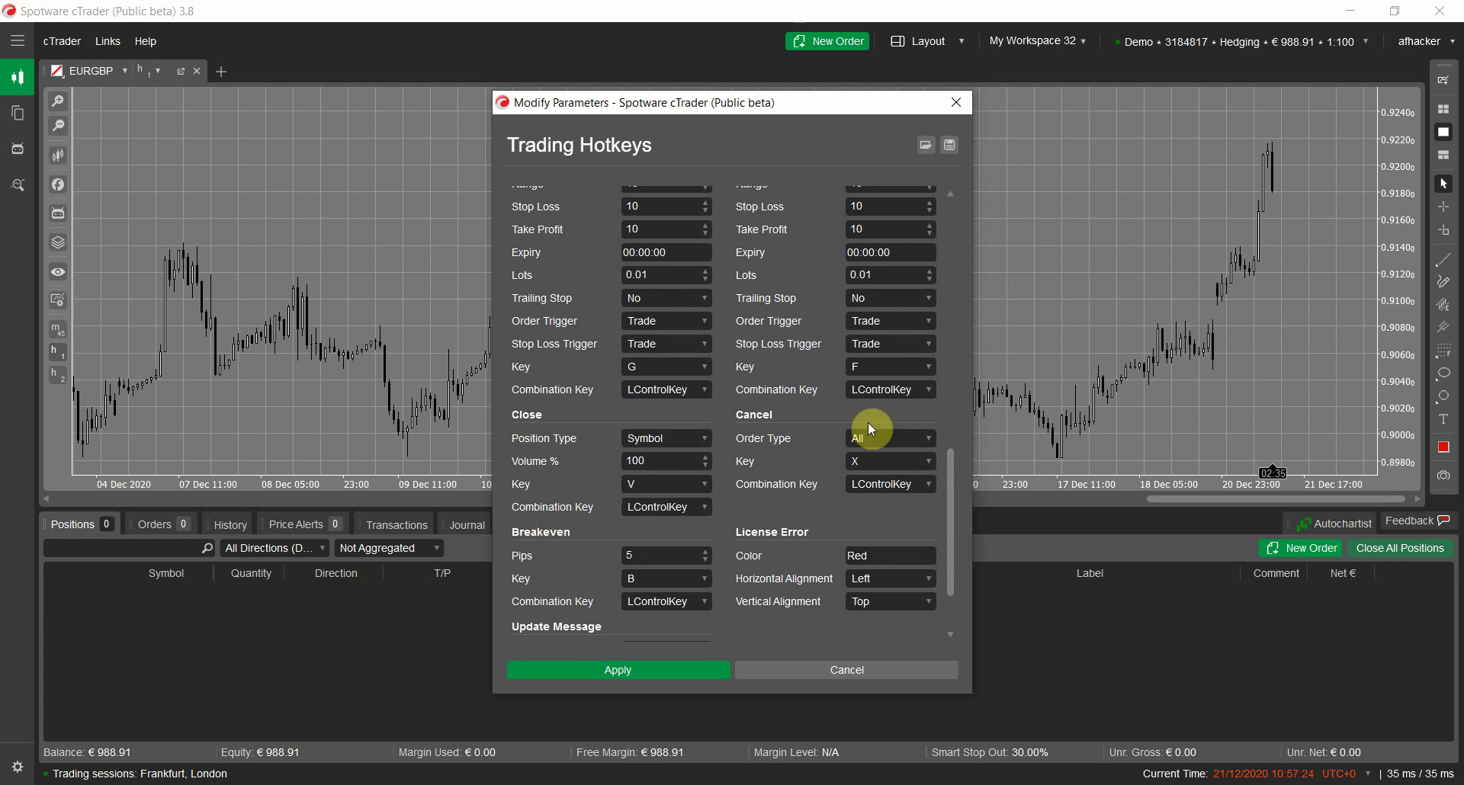
{"action": "left_click_drag", "start_coordinate": [953, 523], "coordinate": [946, 240]}
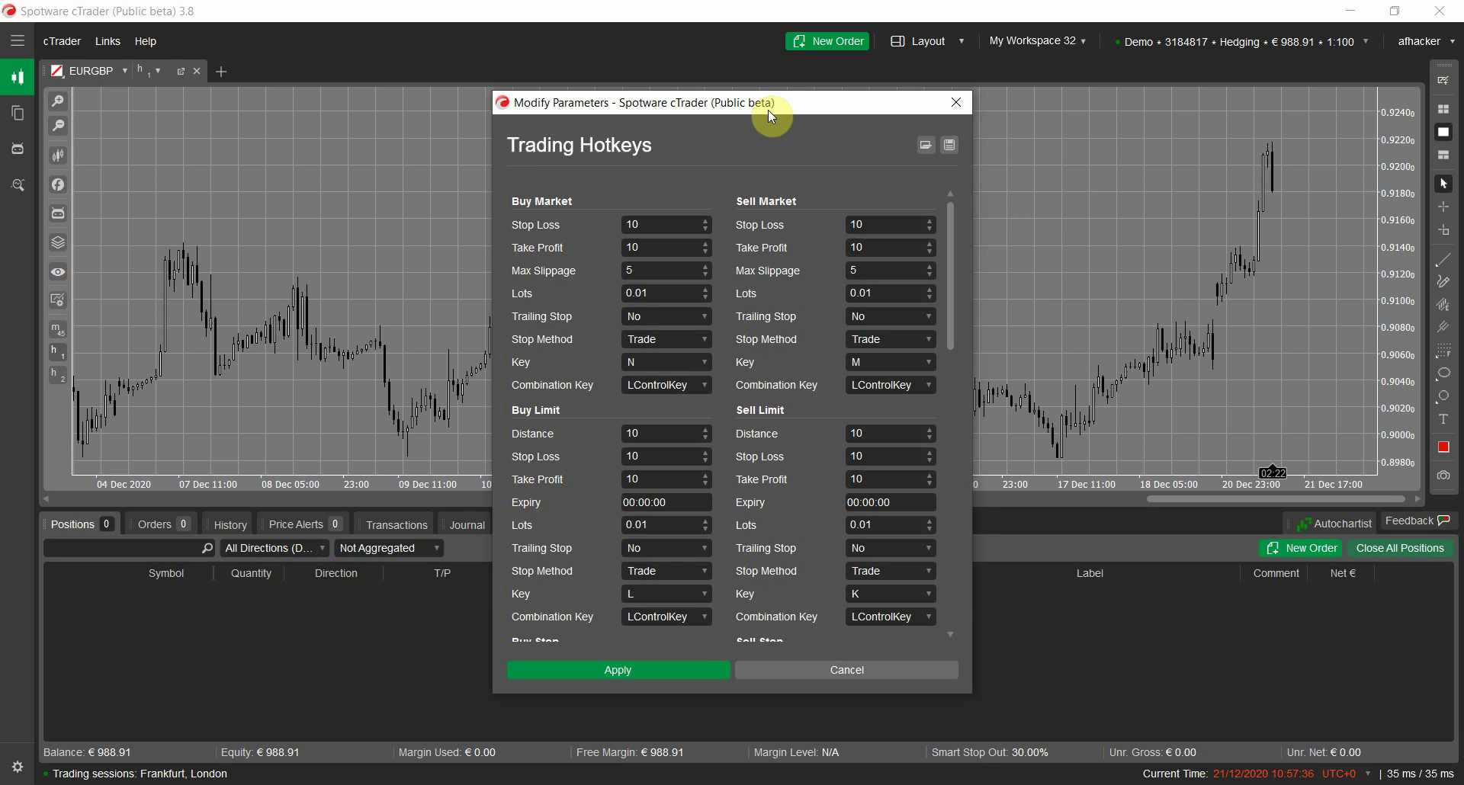
Set the Max Slippage for Buy Market orders to 0.
{"action": "left_click_drag", "start_coordinate": [667, 296], "coordinate": [477, 284]}
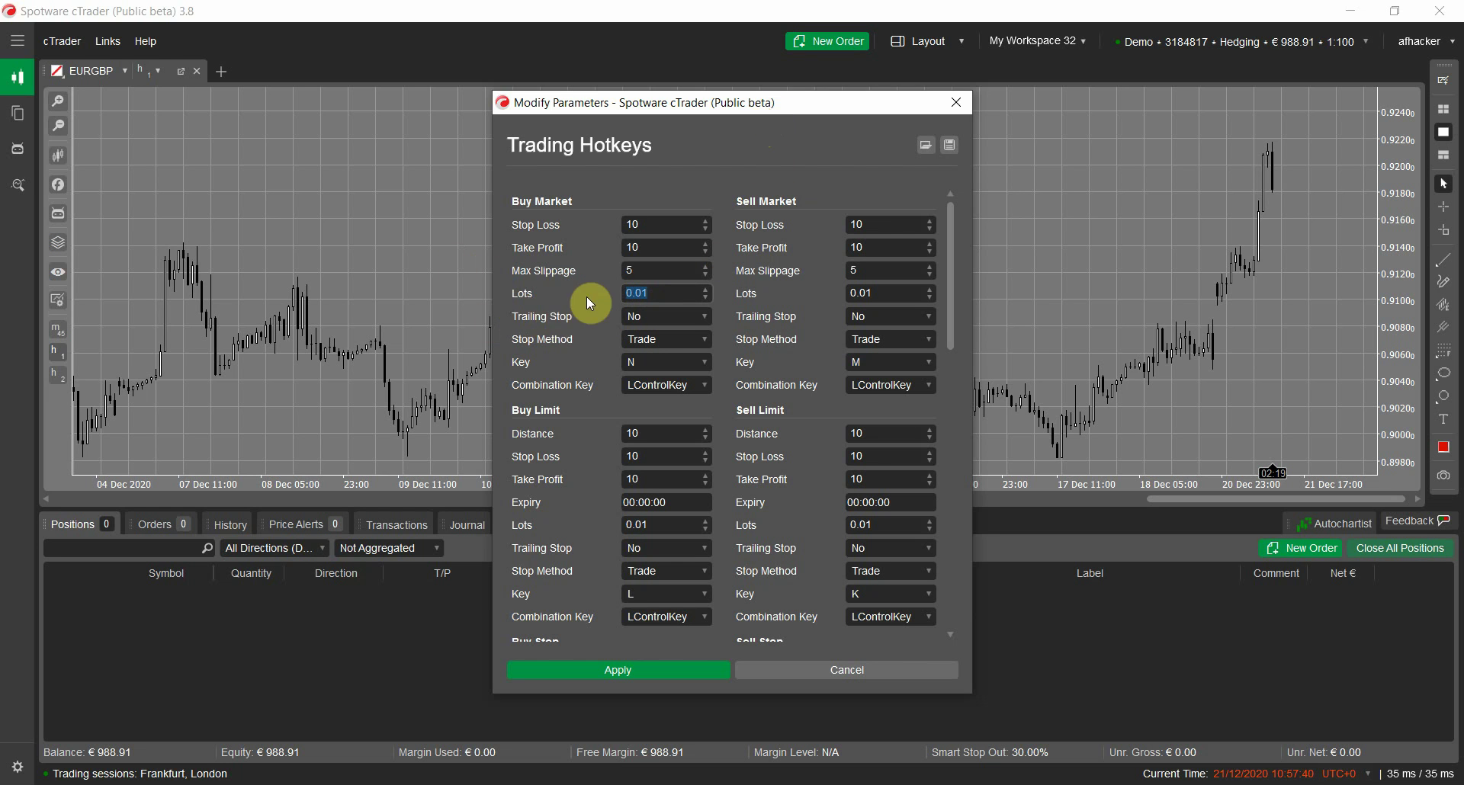
{"action": "left_click", "coordinate": [651, 221]}
{"action": "left_click_drag", "start_coordinate": [650, 221], "coordinate": [523, 195]}
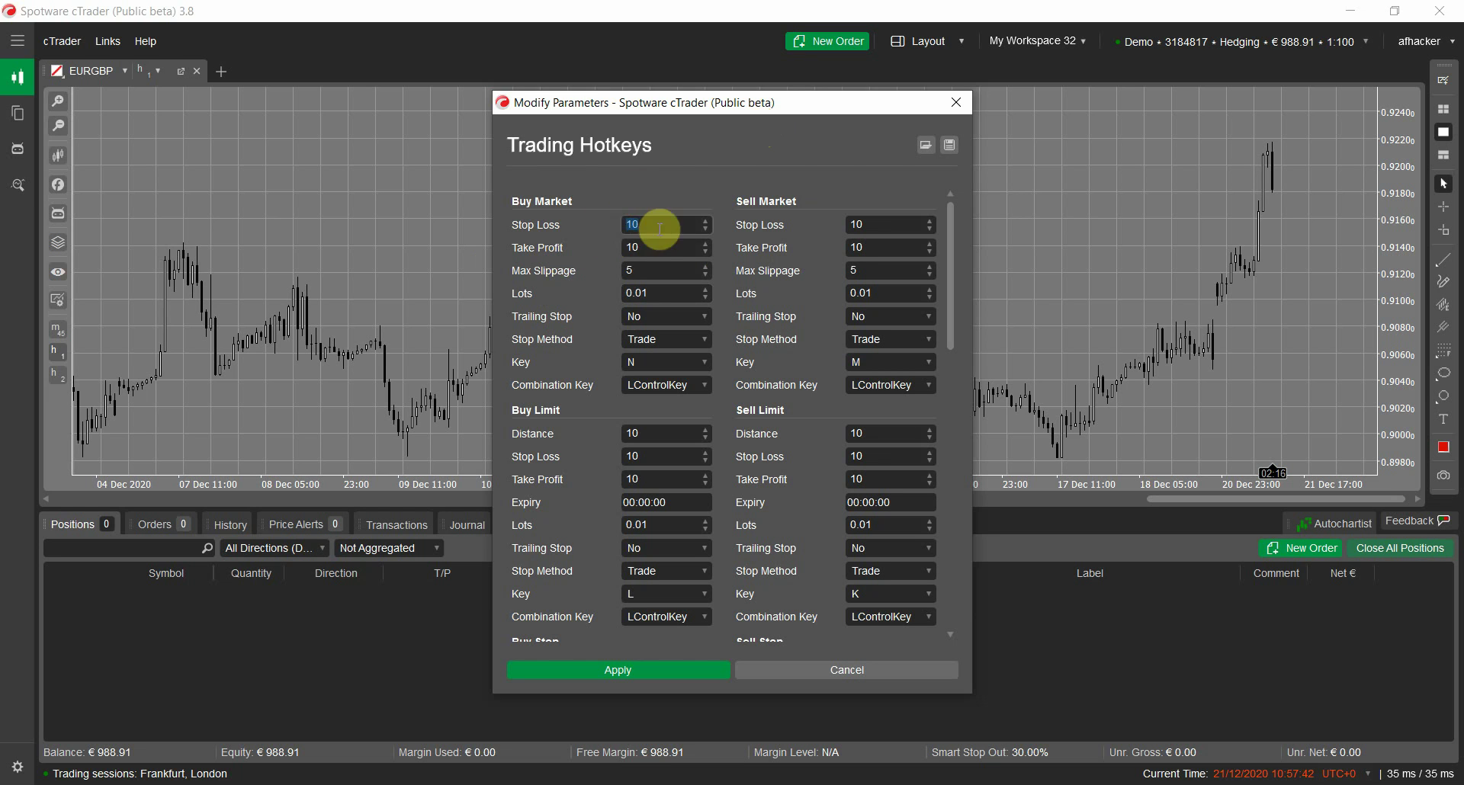
{"action": "left_click", "coordinate": [635, 232]}
{"action": "double_click", "coordinate": [643, 224]}
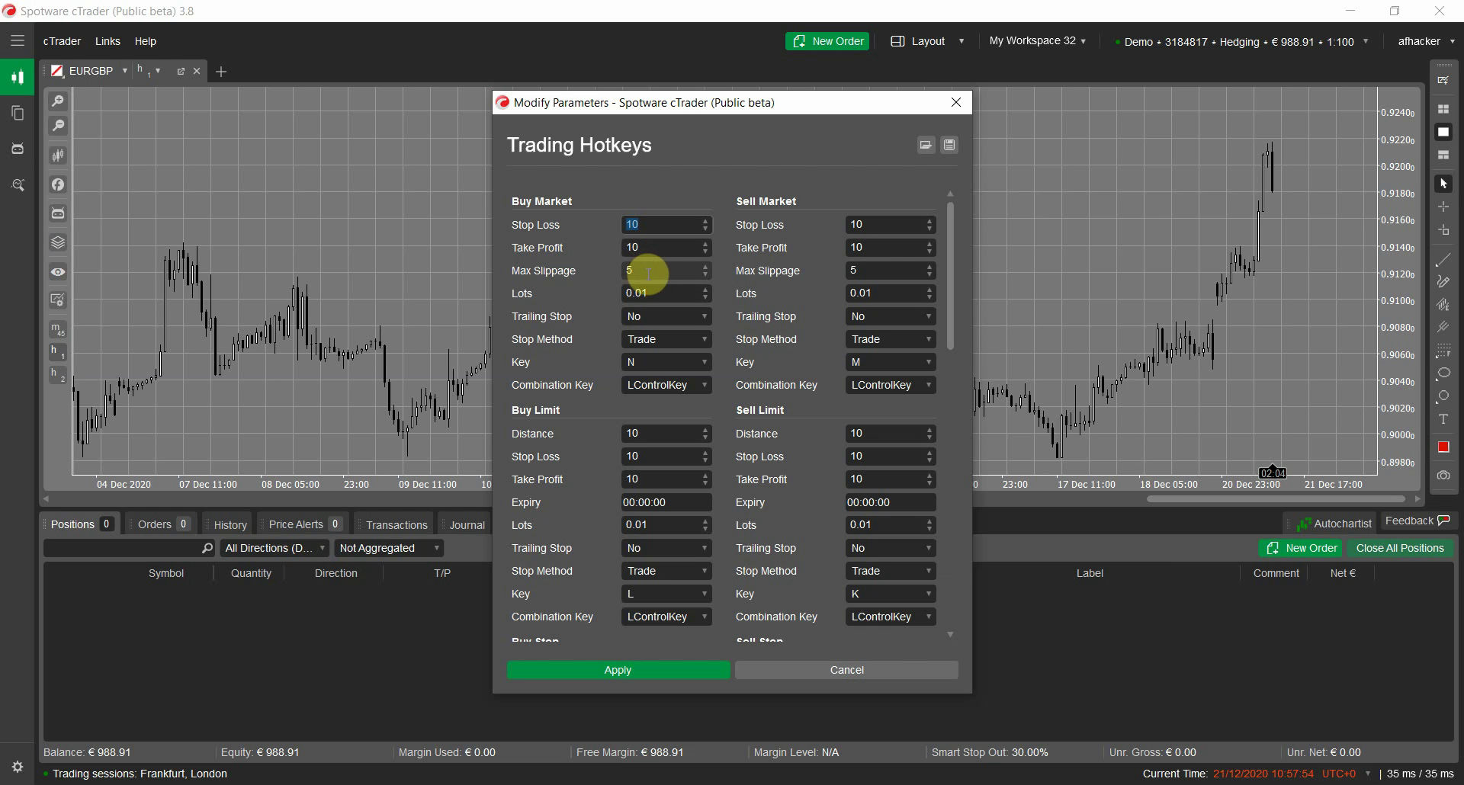
{"action": "left_click", "coordinate": [644, 269]}
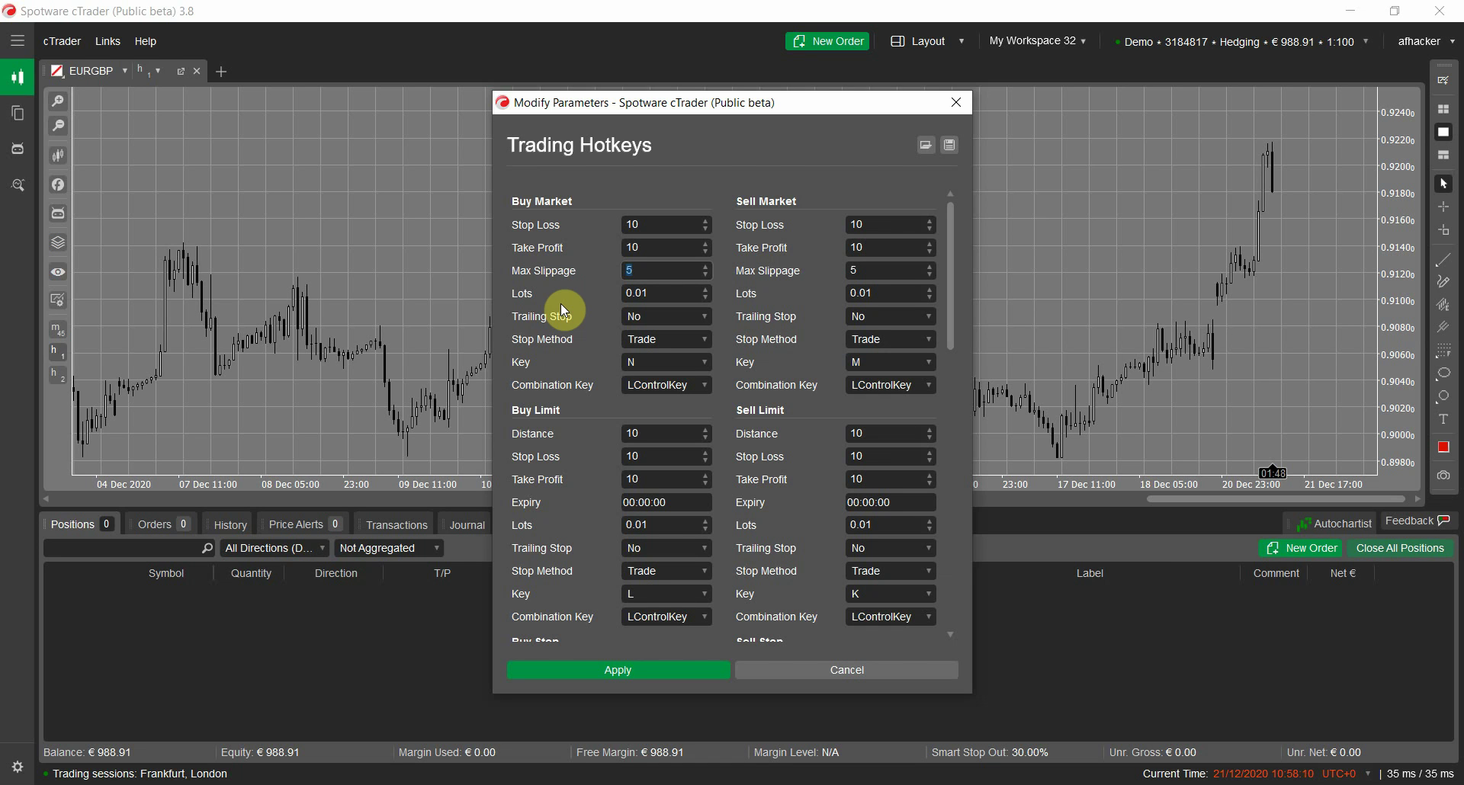
{"action": "type", "text": "0"}
{"action": "left_click", "coordinate": [664, 294]}
{"action": "left_click", "coordinate": [674, 319]}
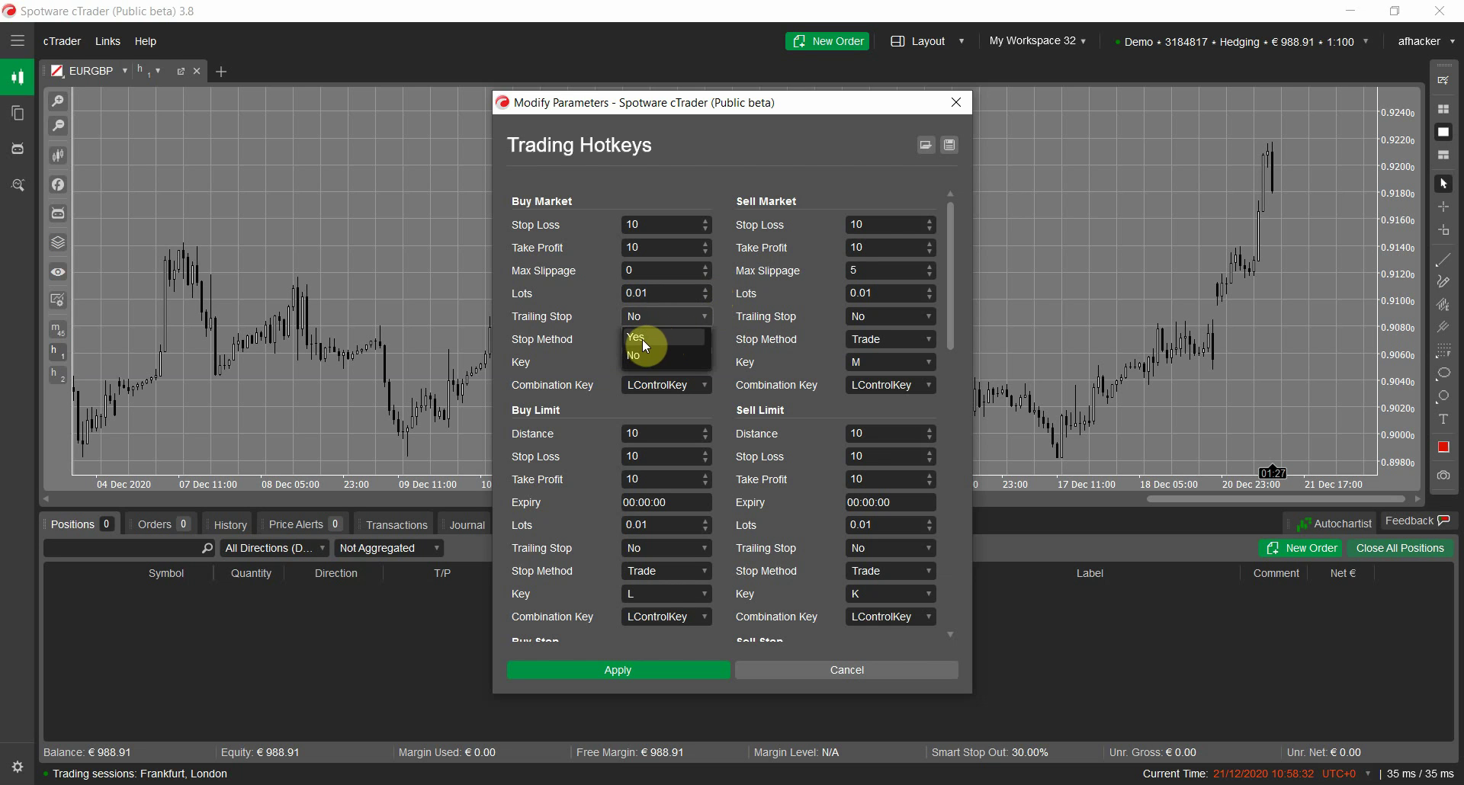
{"action": "left_click", "coordinate": [560, 349]}
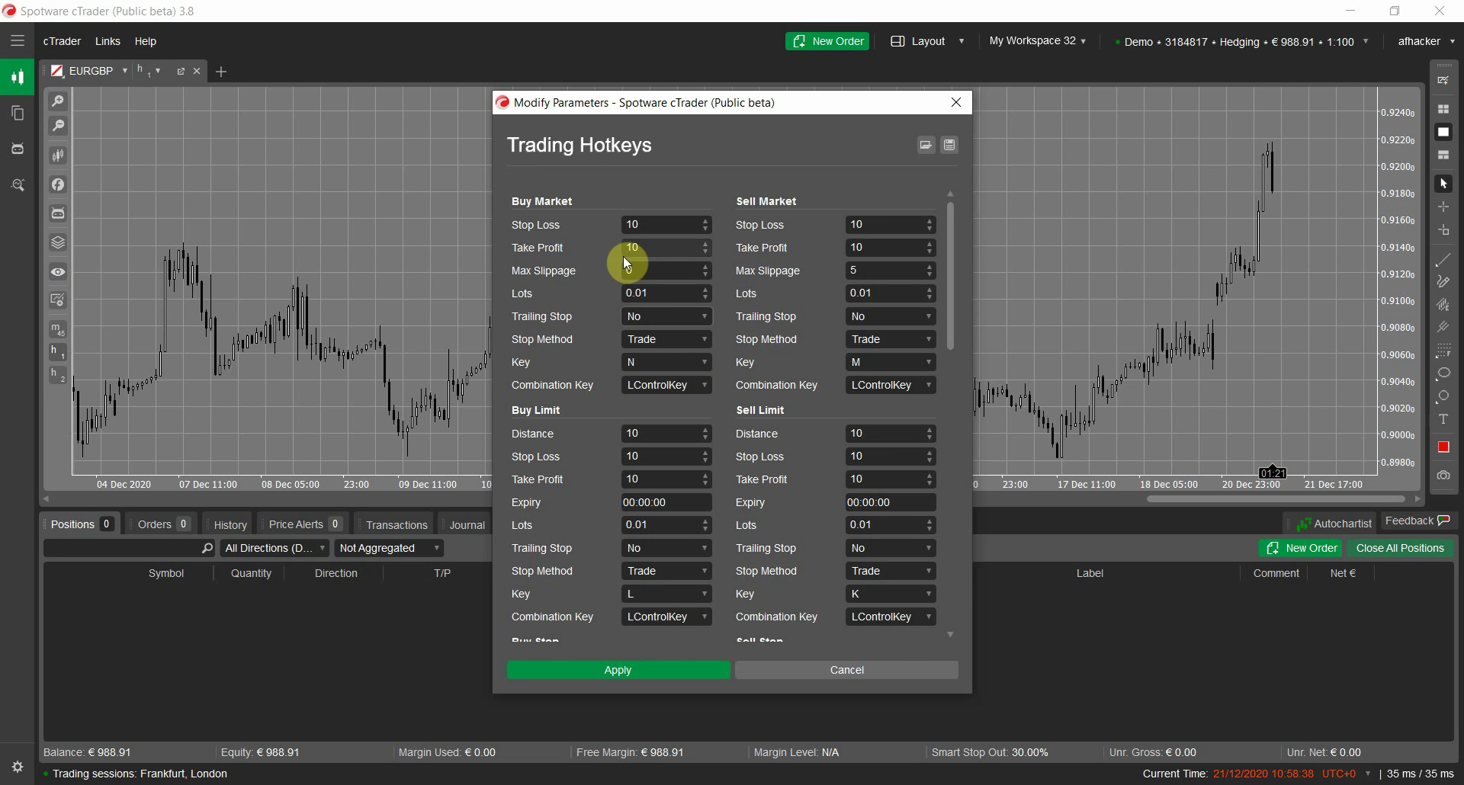
Set both the Stop Loss and the Take Profit of Buy Market orders to 0.
{"action": "left_click", "coordinate": [661, 224]}
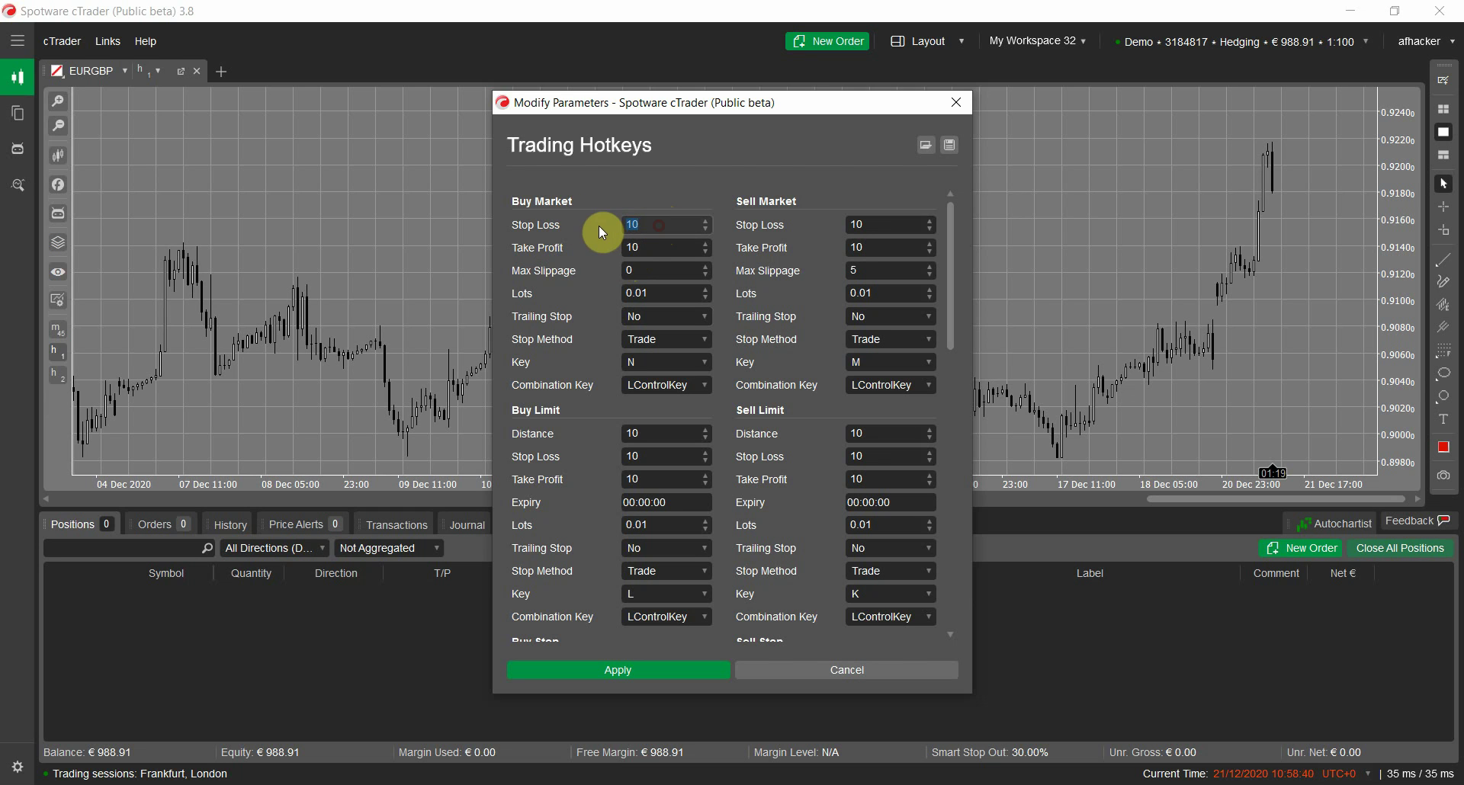
{"action": "type", "text": "0"}
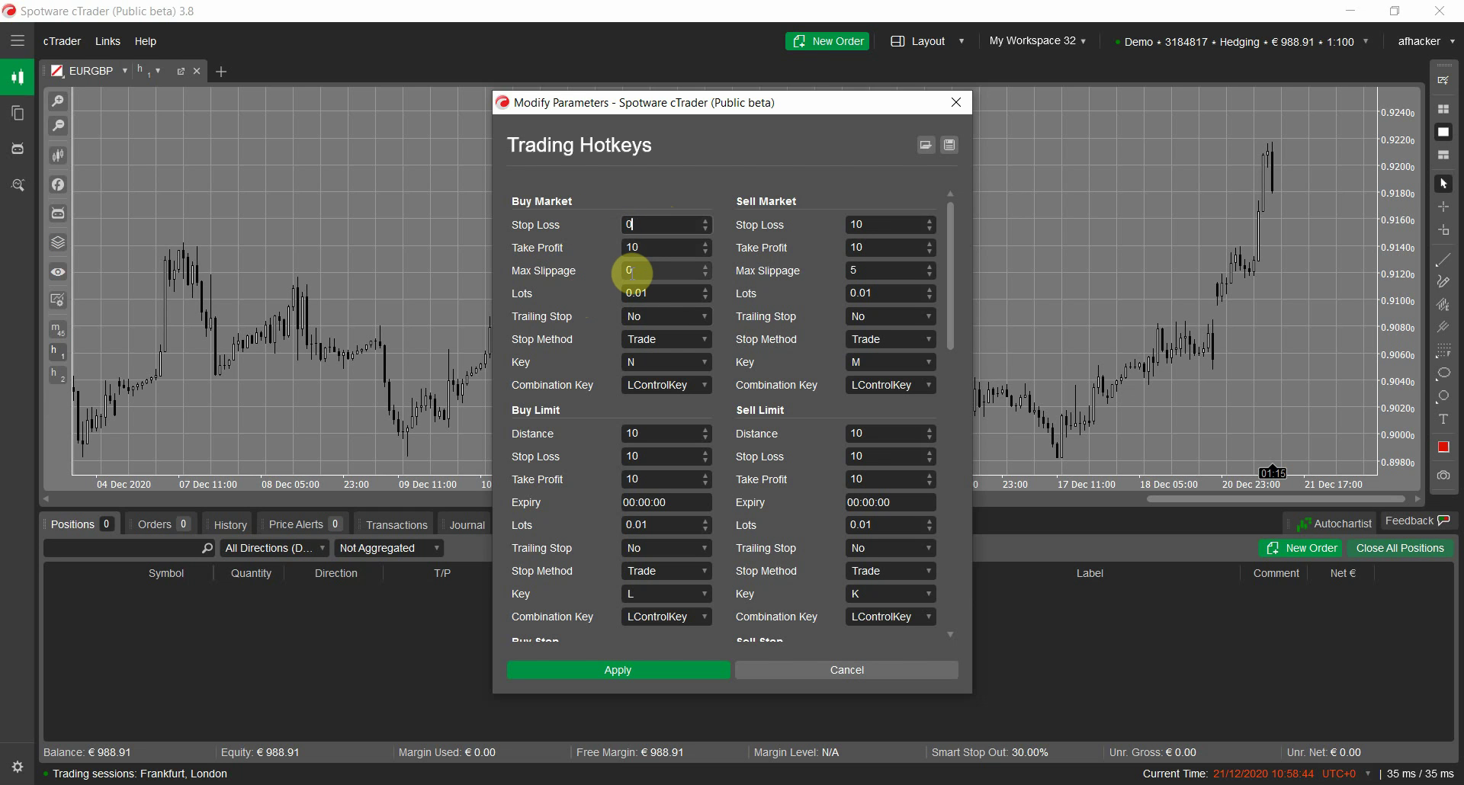
{"action": "left_click", "coordinate": [647, 247]}
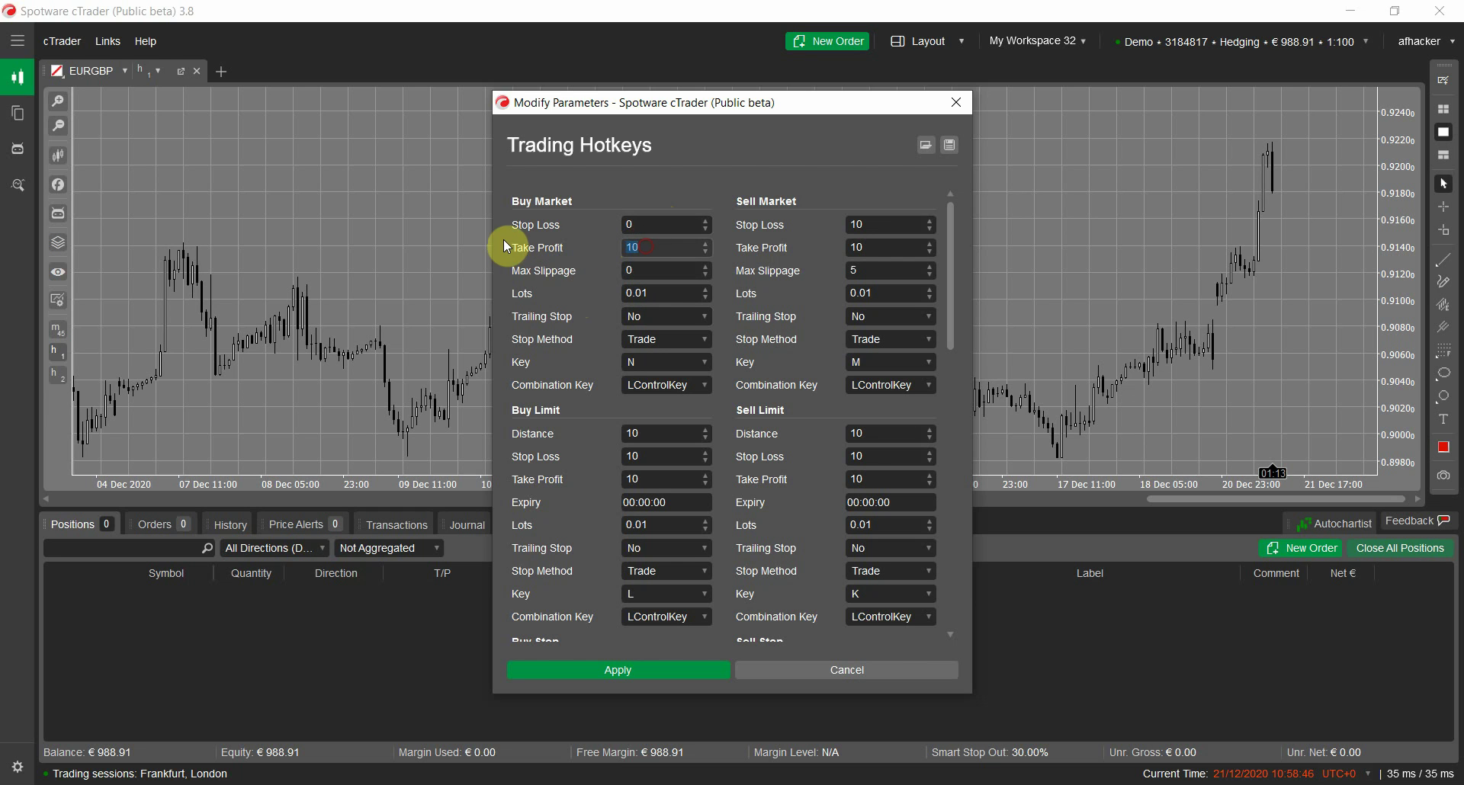
{"action": "type", "text": "0"}
Set the Take Profit and Stop Loss of Buy Market orders to 10.
{"action": "double_click", "coordinate": [644, 247]}
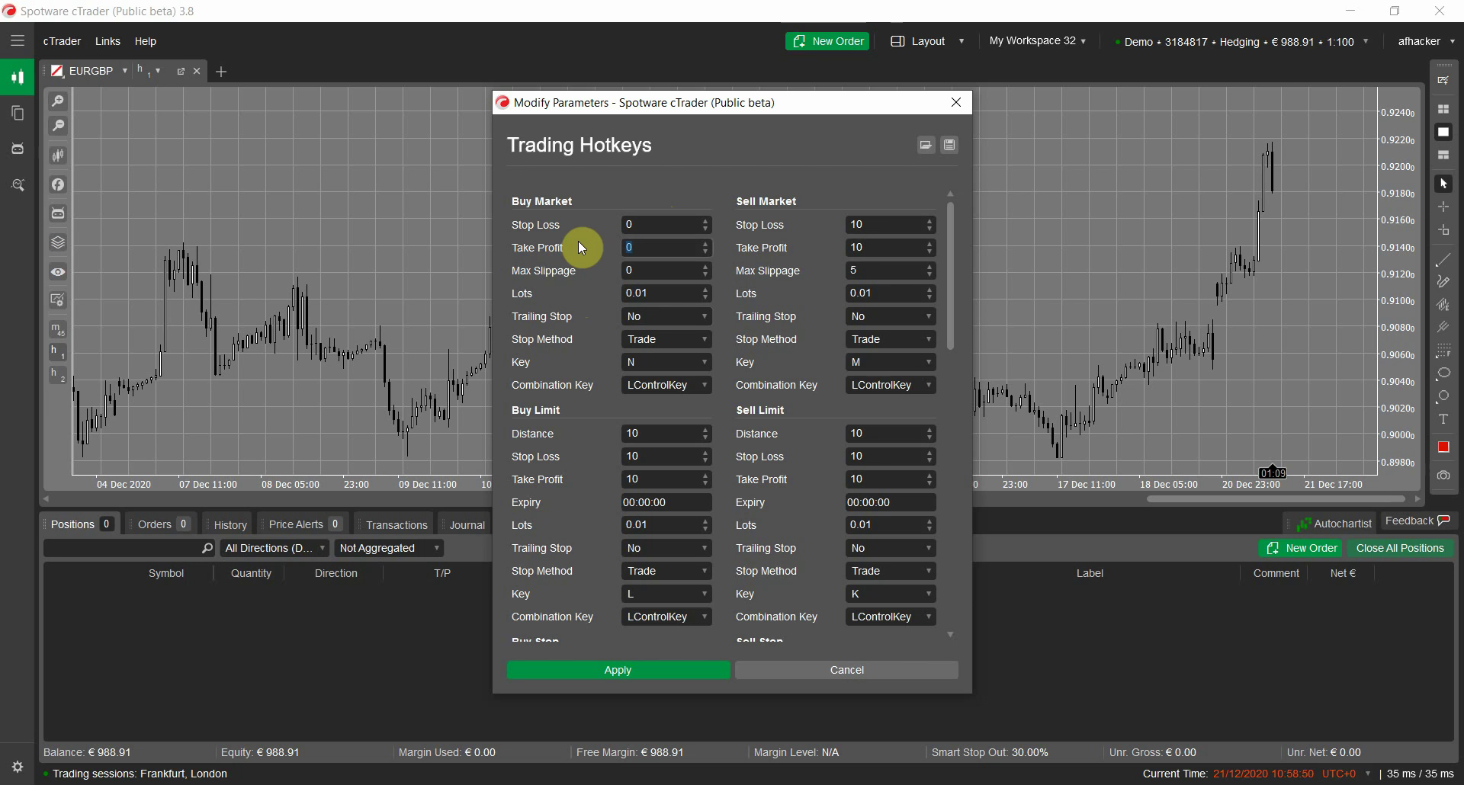
{"action": "type", "text": "10"}
{"action": "double_click", "coordinate": [670, 224]}
{"action": "type", "text": "10"}
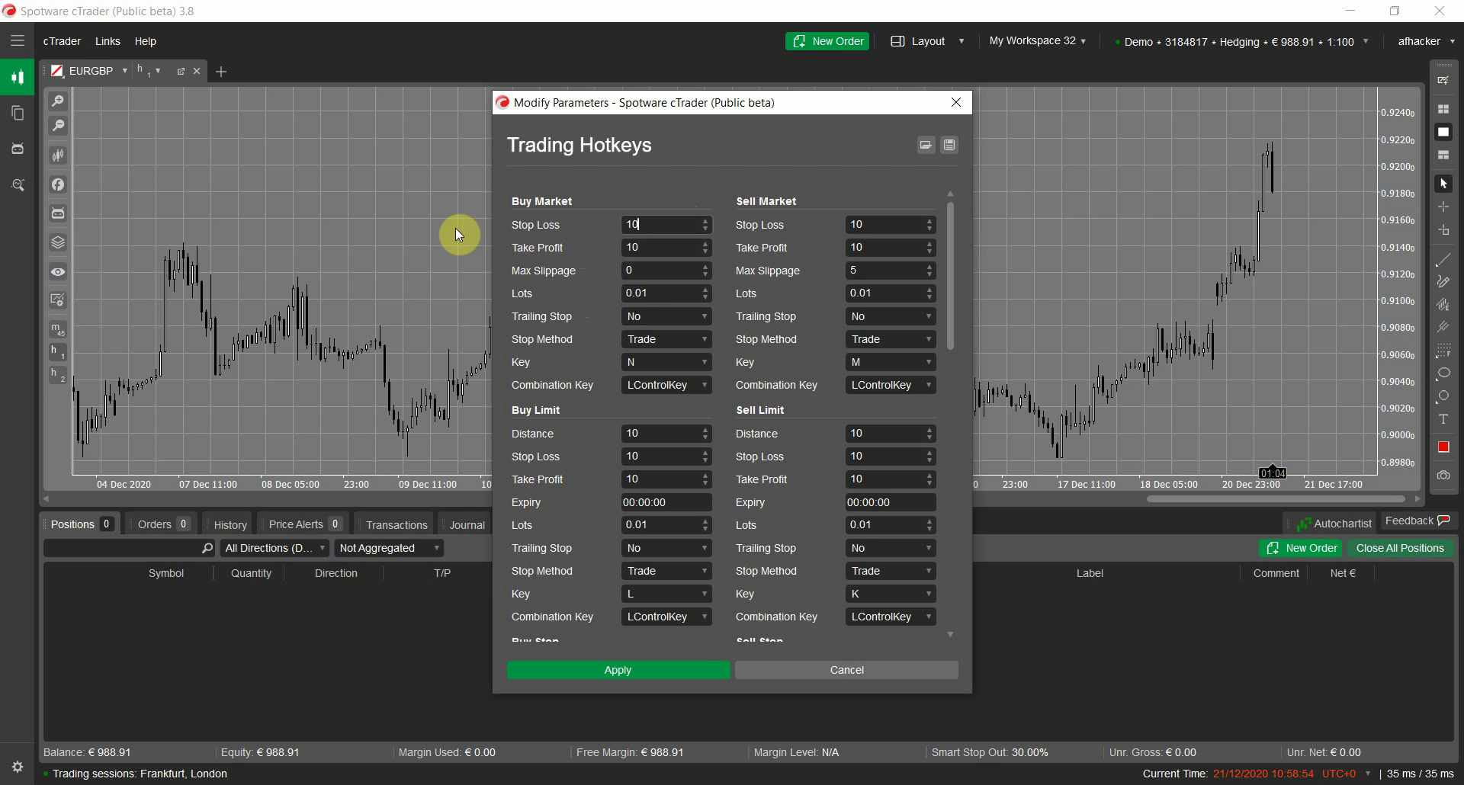
Examine the available choices for the Stop Method, Key and Combination Key of Buy Market orders.
{"action": "left_click", "coordinate": [665, 345]}
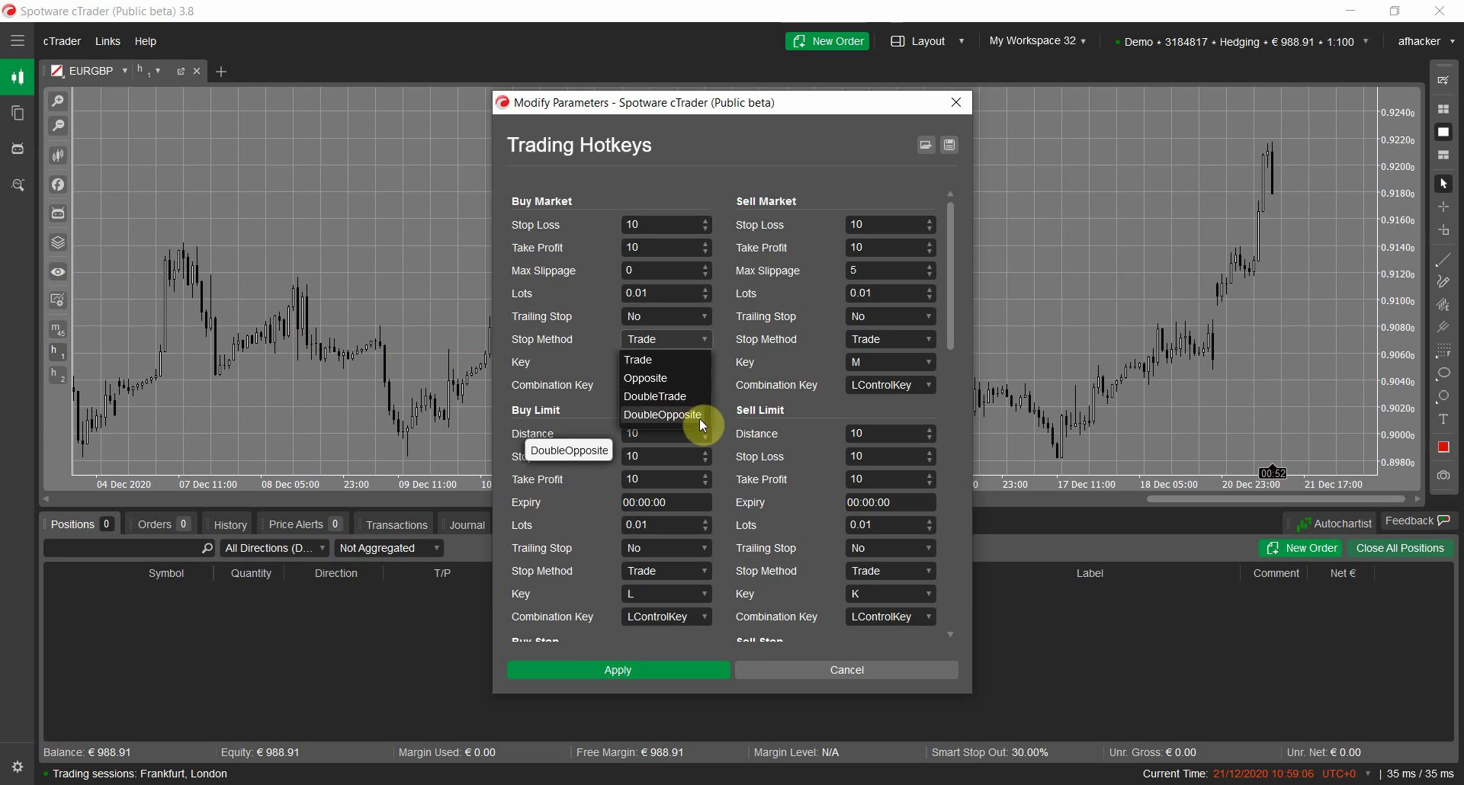
{"action": "left_click", "coordinate": [728, 379]}
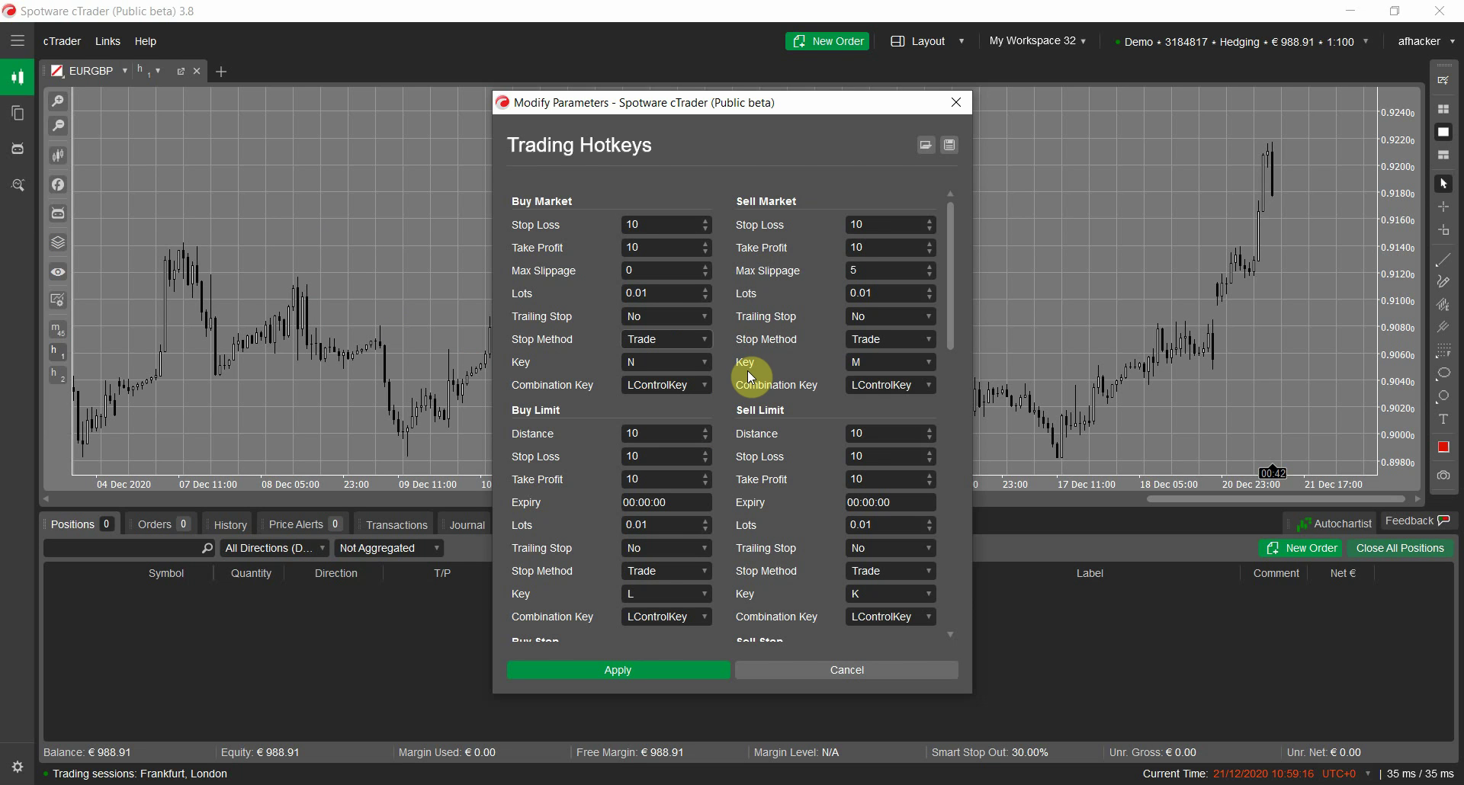
{"action": "left_click", "coordinate": [667, 343]}
{"action": "left_click", "coordinate": [743, 367]}
{"action": "left_click", "coordinate": [652, 365]}
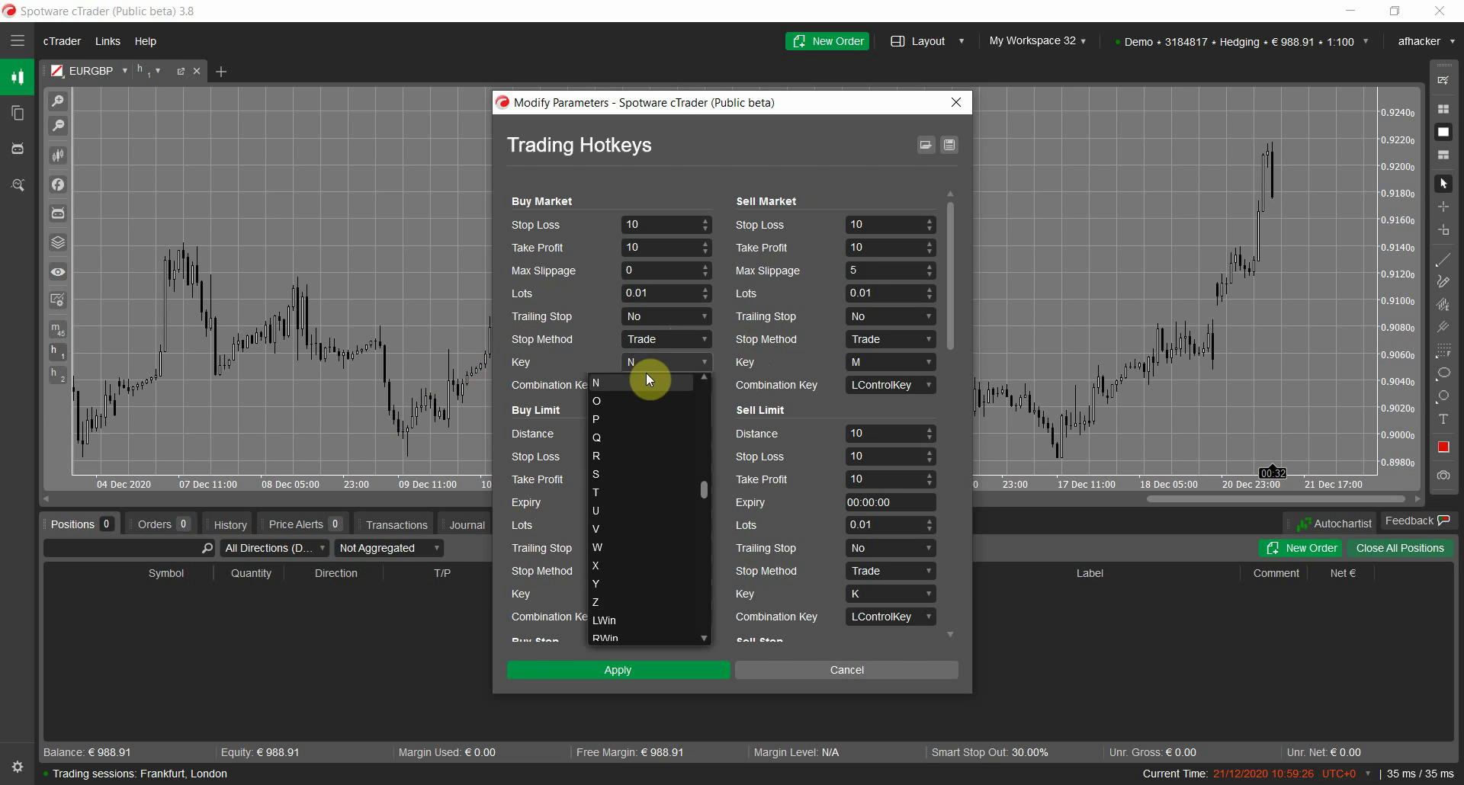
{"action": "scroll", "coordinate": [705, 405], "scroll_direction": "down", "scroll_amount": 20}
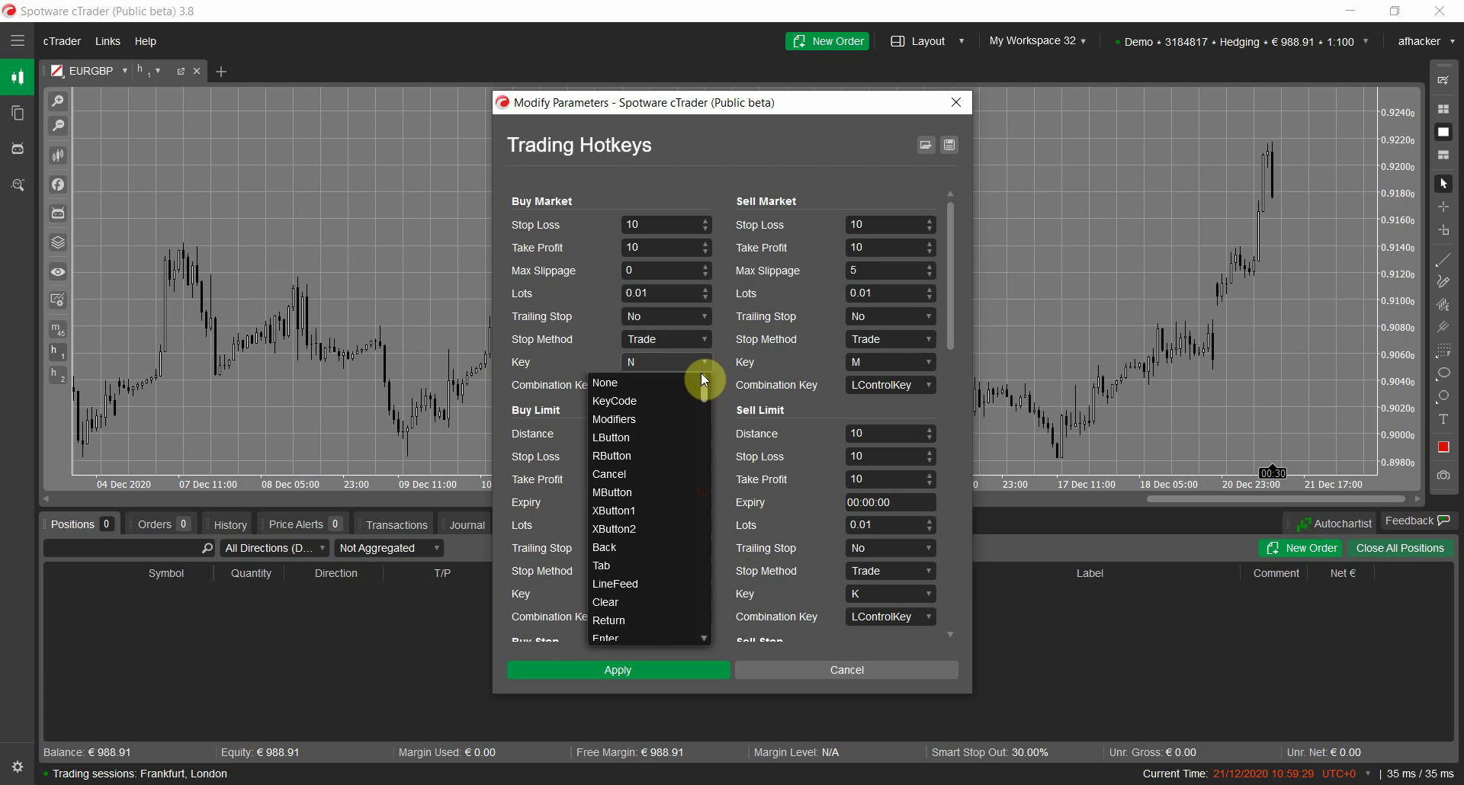
{"action": "mouse_move", "coordinate": [692, 502]}
{"action": "left_mouse_down"}
{"action": "mouse_move", "coordinate": [701, 527]}
{"action": "mouse_move", "coordinate": [712, 510]}
{"action": "left_mouse_up"}
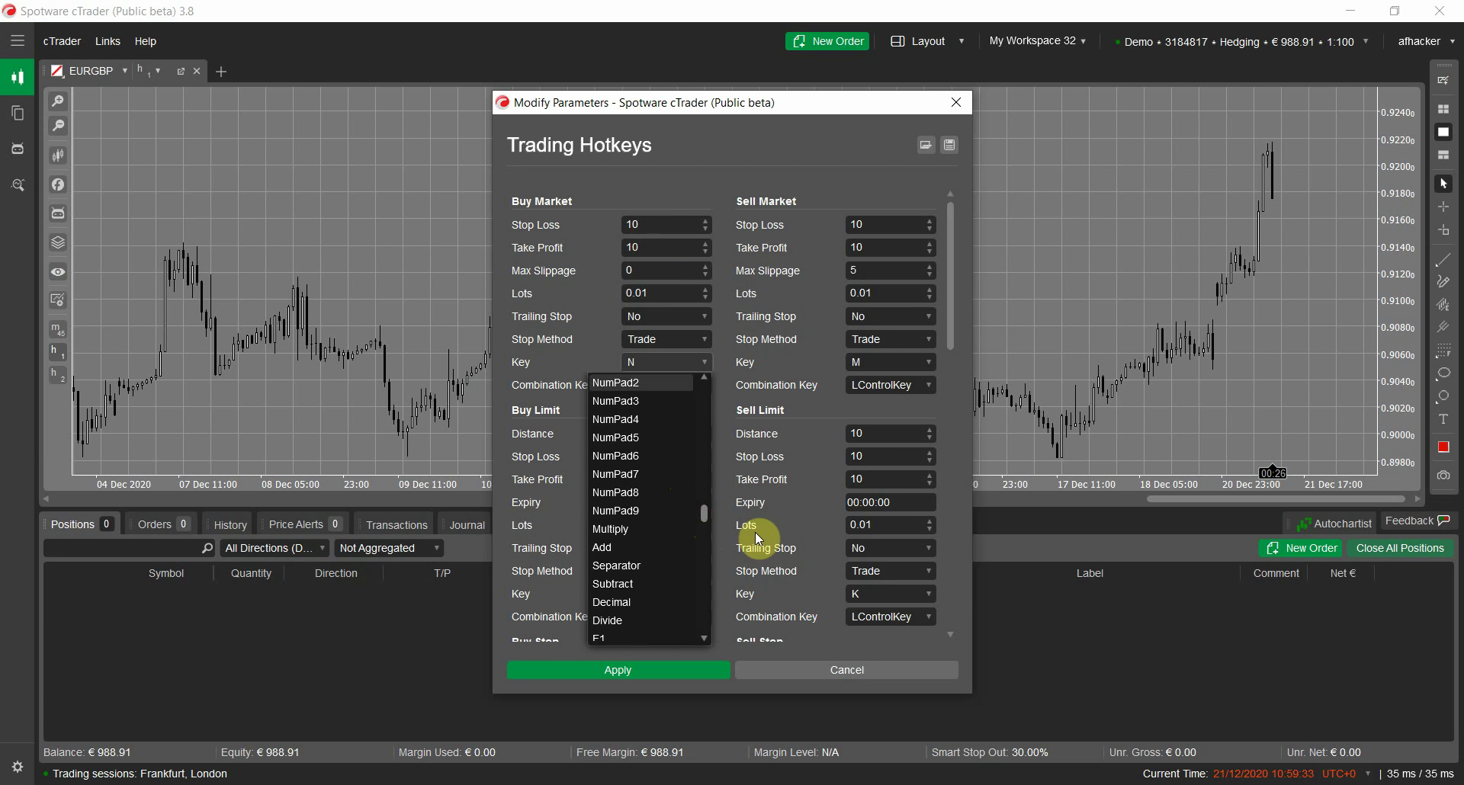
{"action": "left_click", "coordinate": [747, 364]}
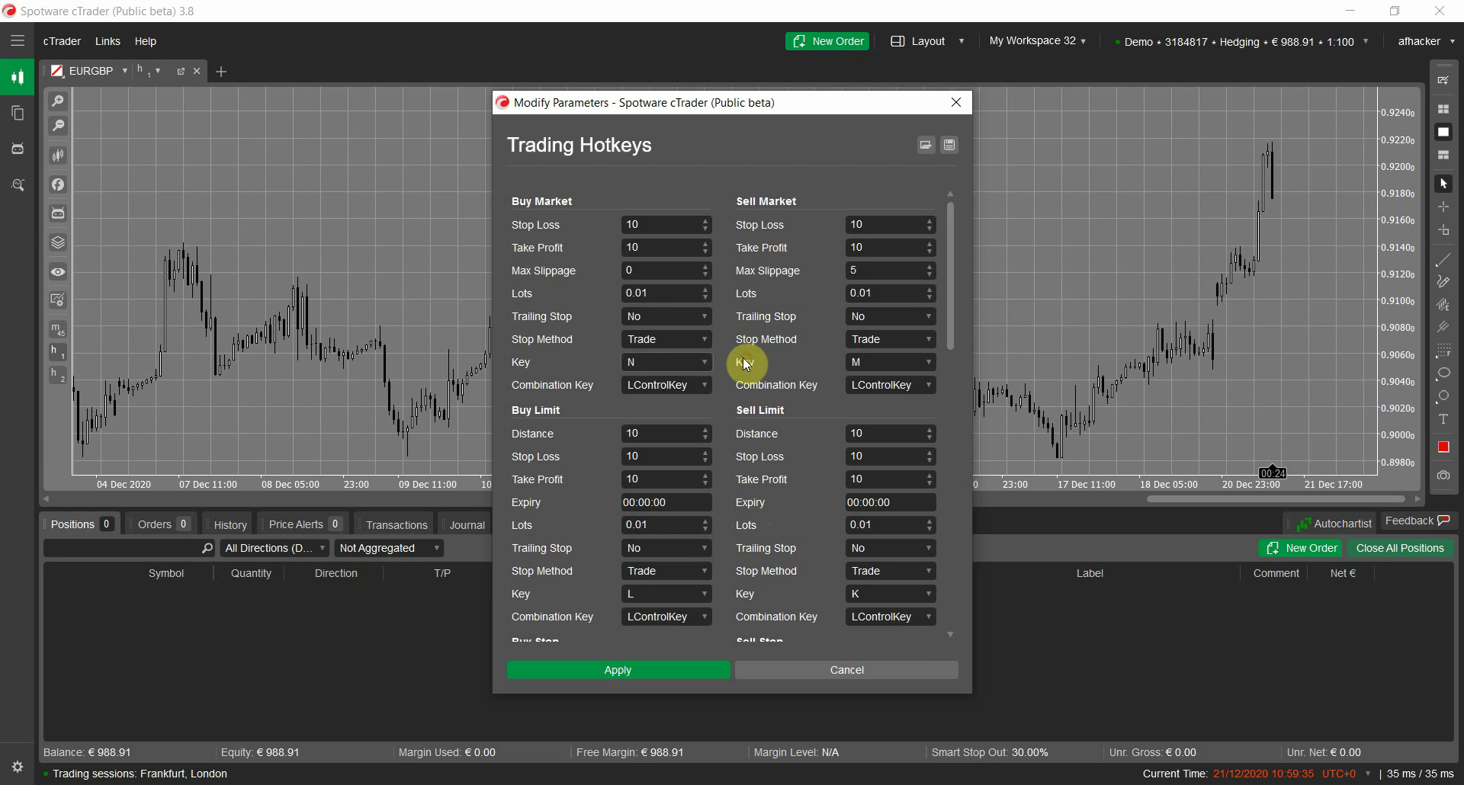
{"action": "left_click", "coordinate": [689, 363]}
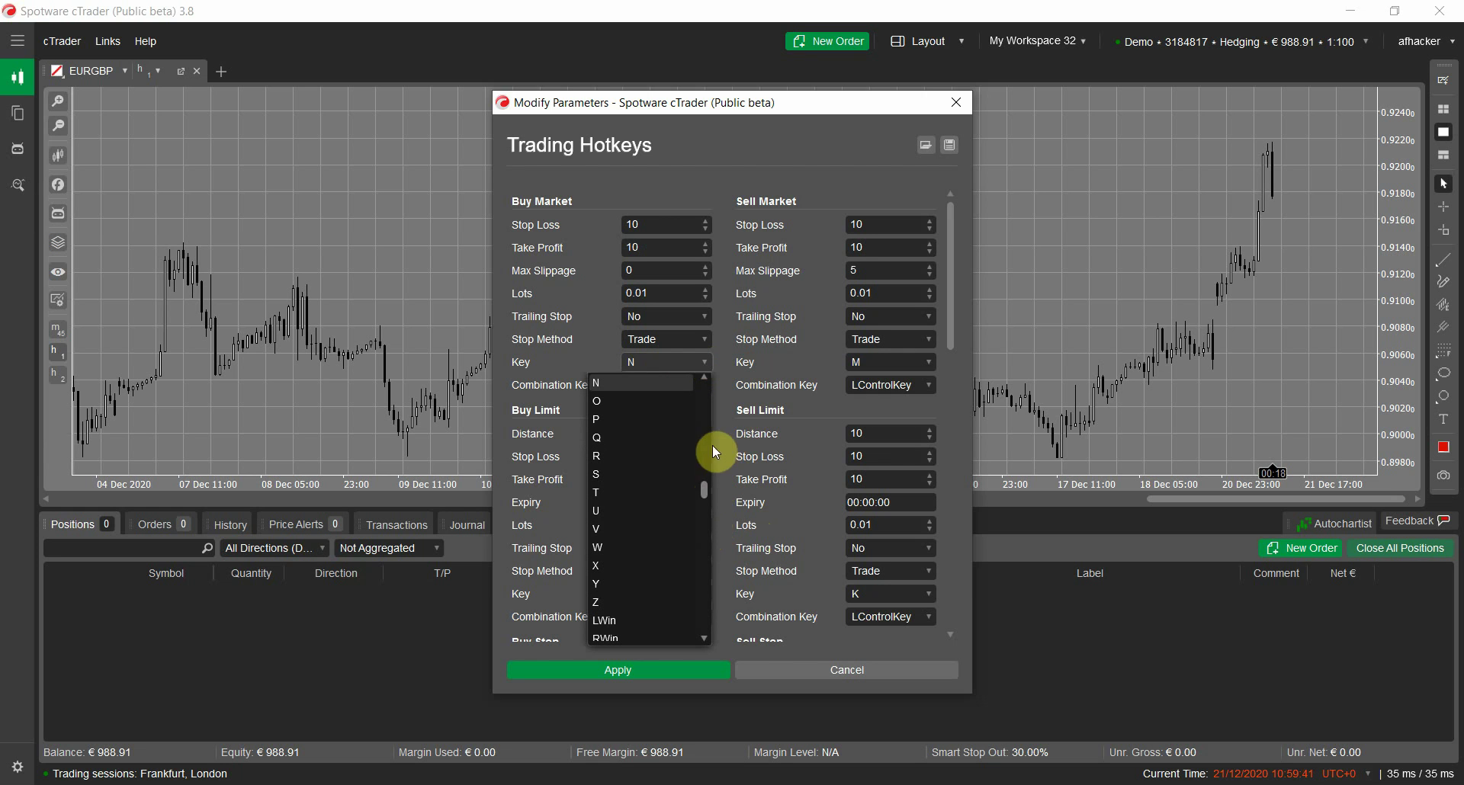
{"action": "left_click_drag", "start_coordinate": [707, 500], "coordinate": [733, 358]}
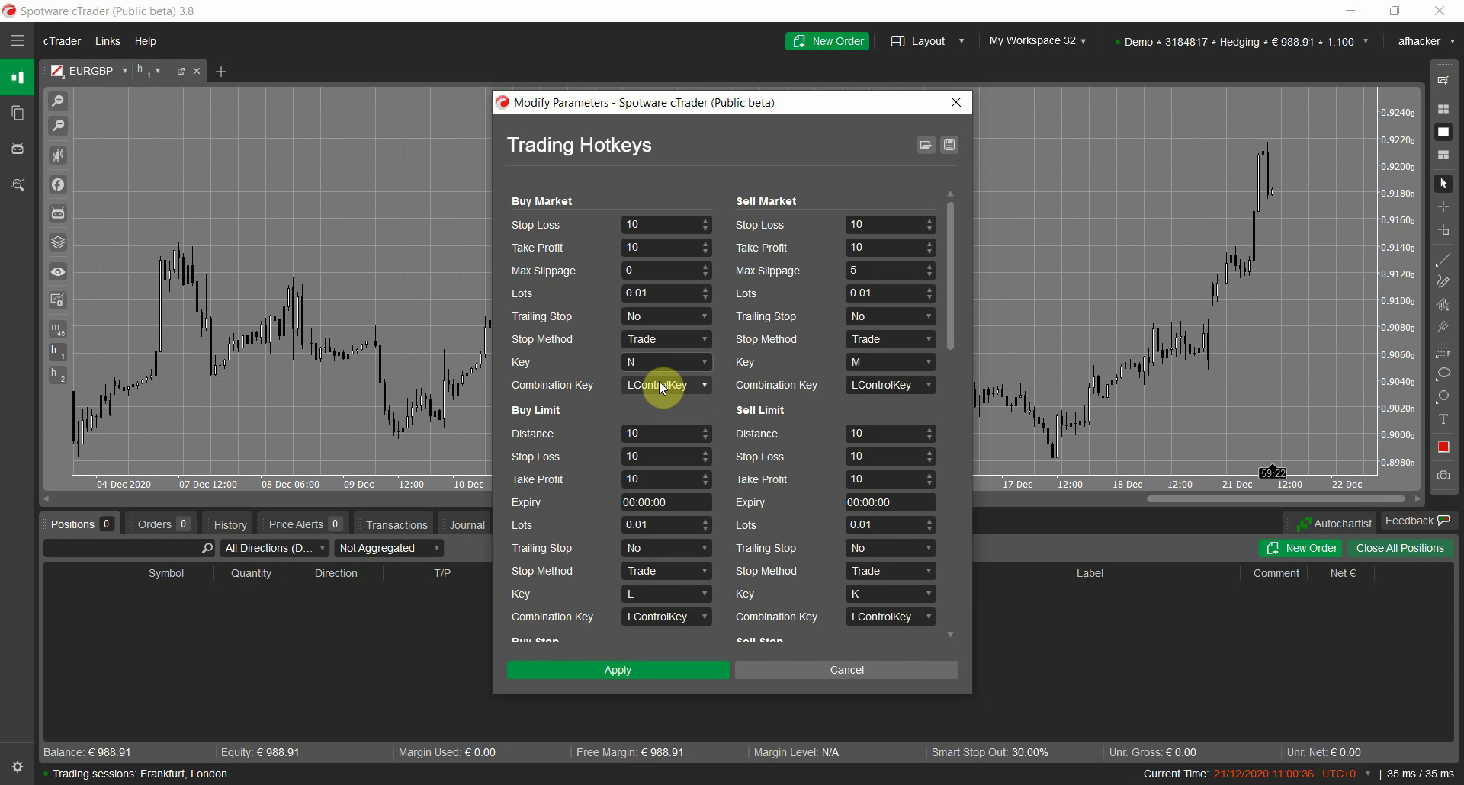
{"action": "left_click", "coordinate": [663, 386]}
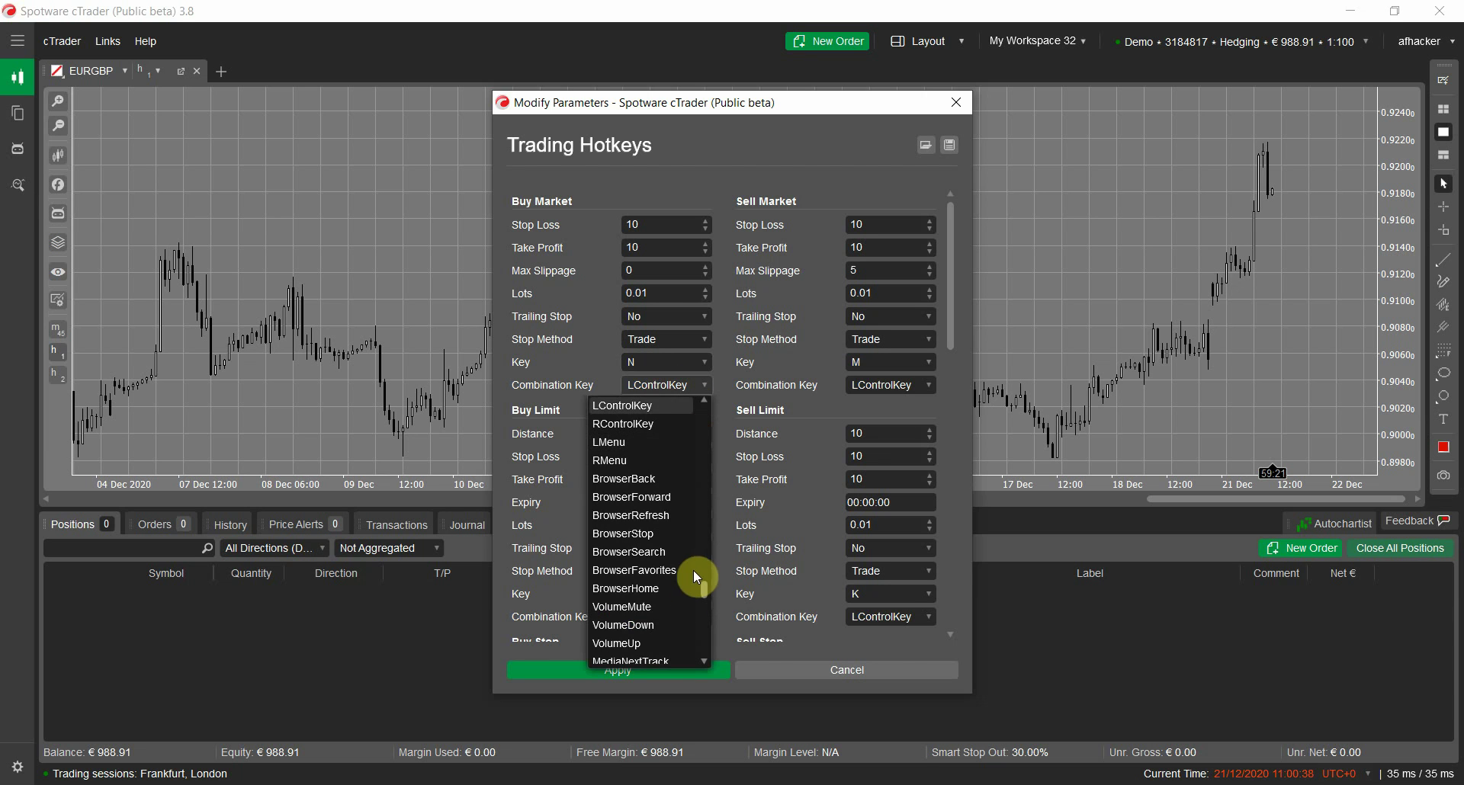
{"action": "left_click_drag", "start_coordinate": [707, 590], "coordinate": [706, 386]}
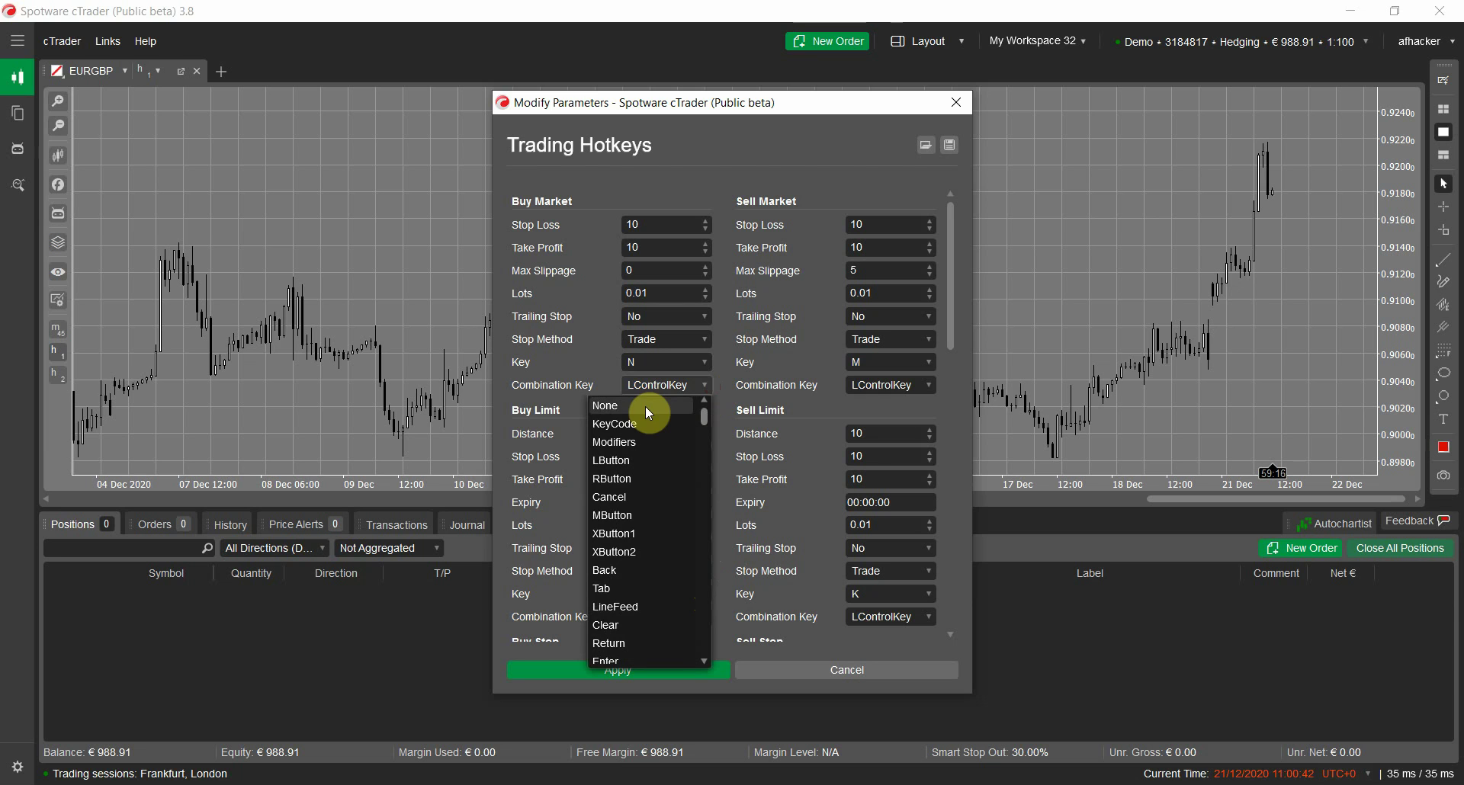
{"action": "left_click", "coordinate": [532, 388]}
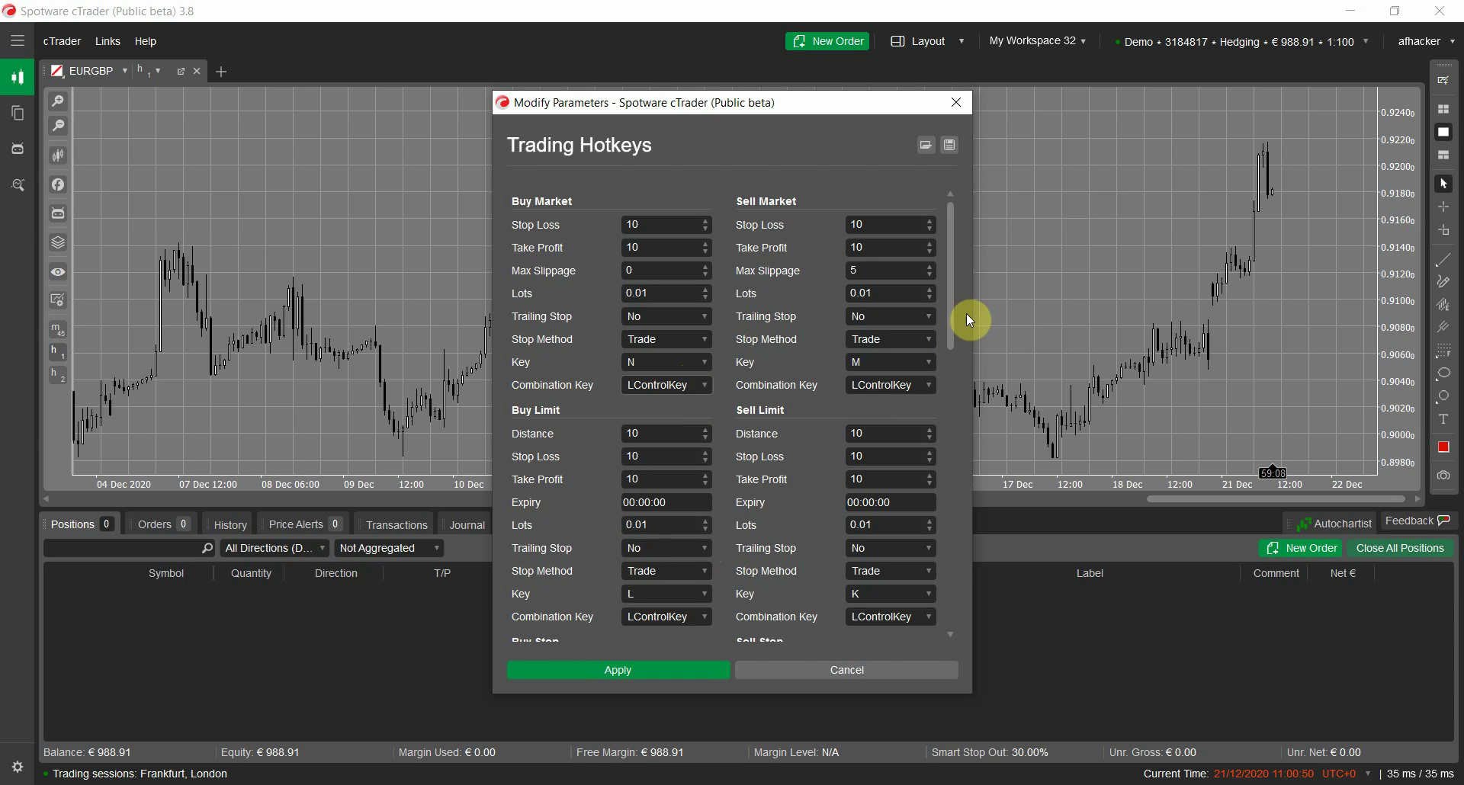
Add a leading 2 before 00:00:00 in the Expiry of Buy Limit orders.
{"action": "left_click_drag", "start_coordinate": [952, 308], "coordinate": [949, 331]}
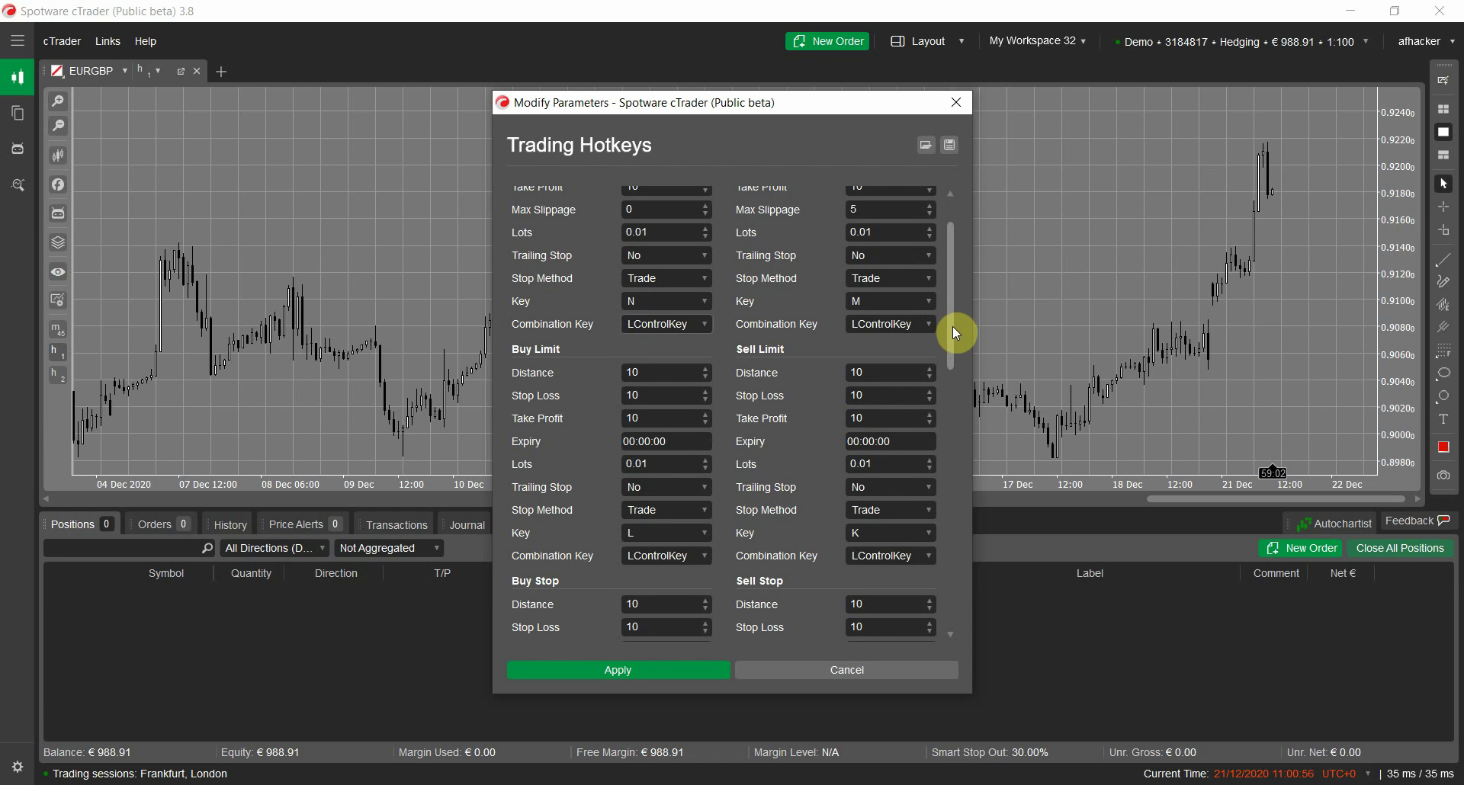
{"action": "left_click_drag", "start_coordinate": [953, 327], "coordinate": [934, 272]}
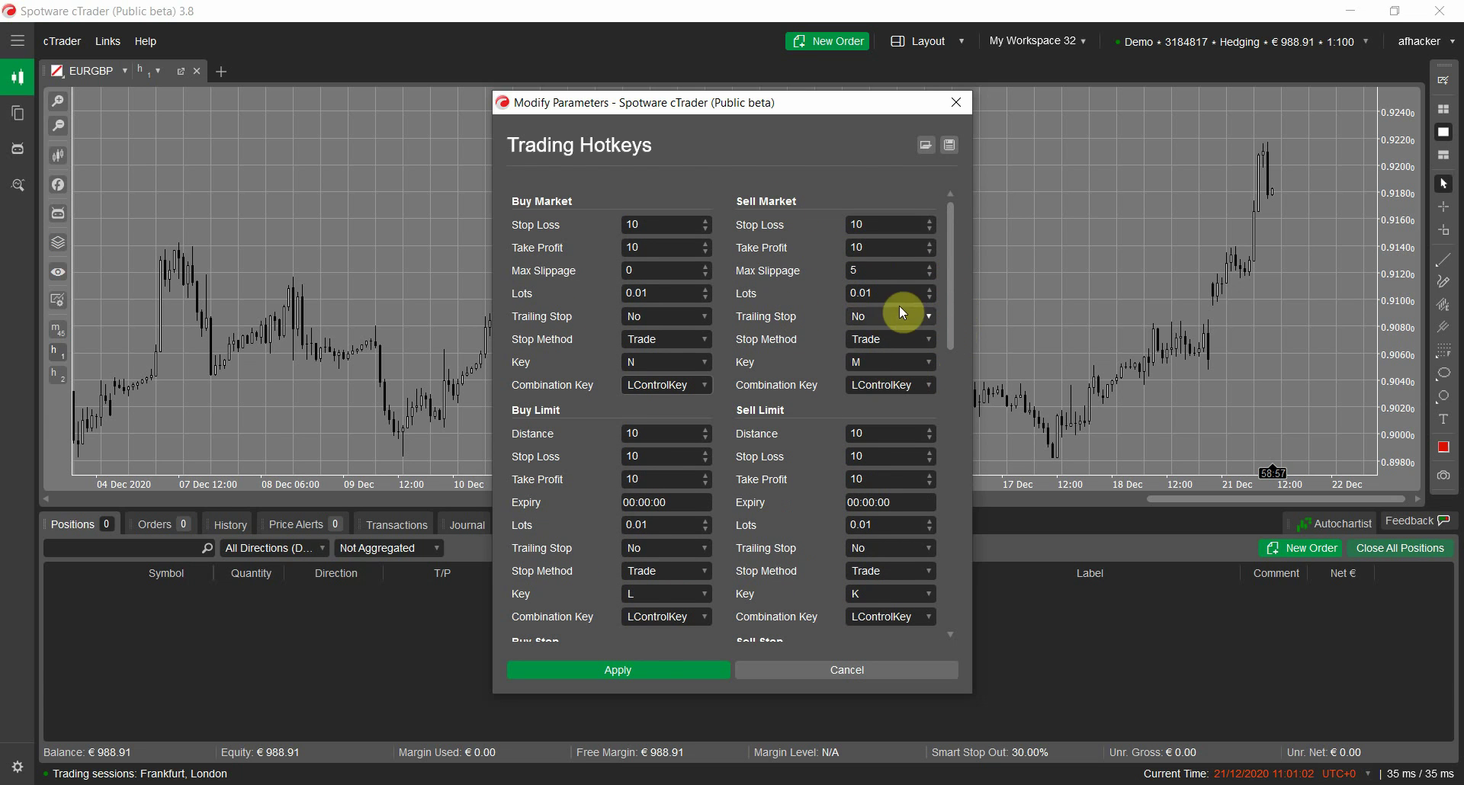
{"action": "left_click_drag", "start_coordinate": [948, 311], "coordinate": [949, 359]}
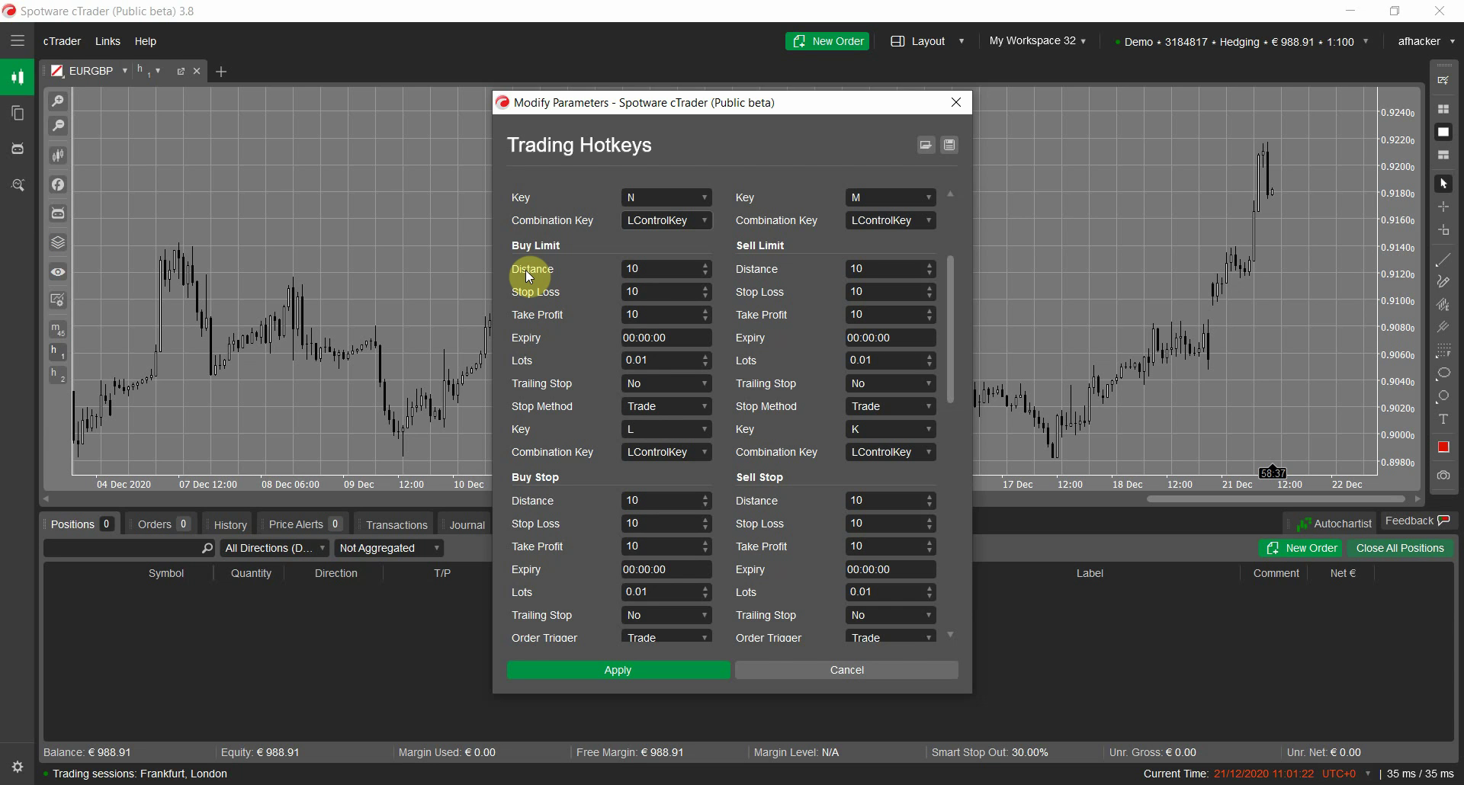
{"action": "left_click", "coordinate": [633, 271]}
{"action": "left_click", "coordinate": [637, 338]}
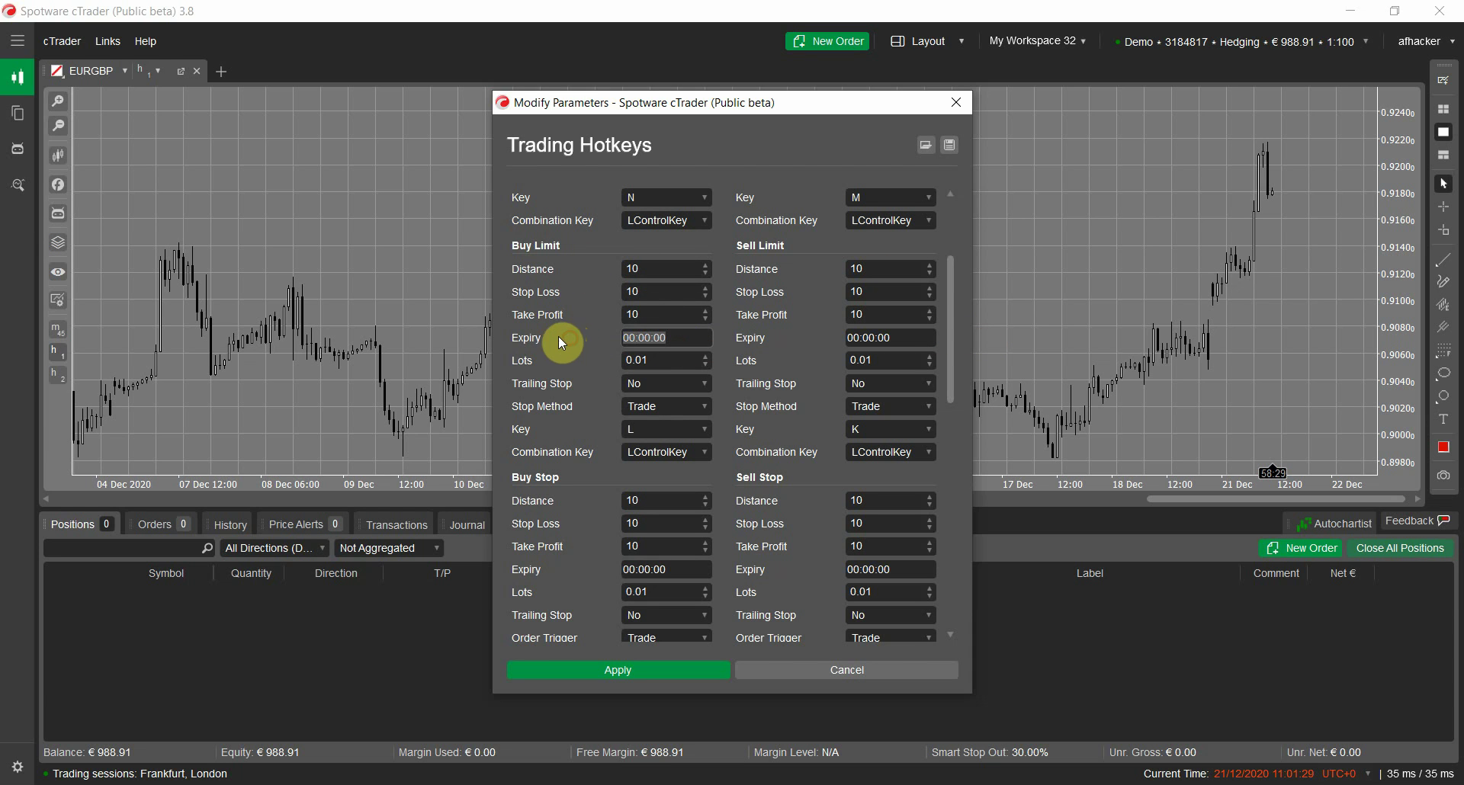
{"action": "left_click", "coordinate": [676, 337]}
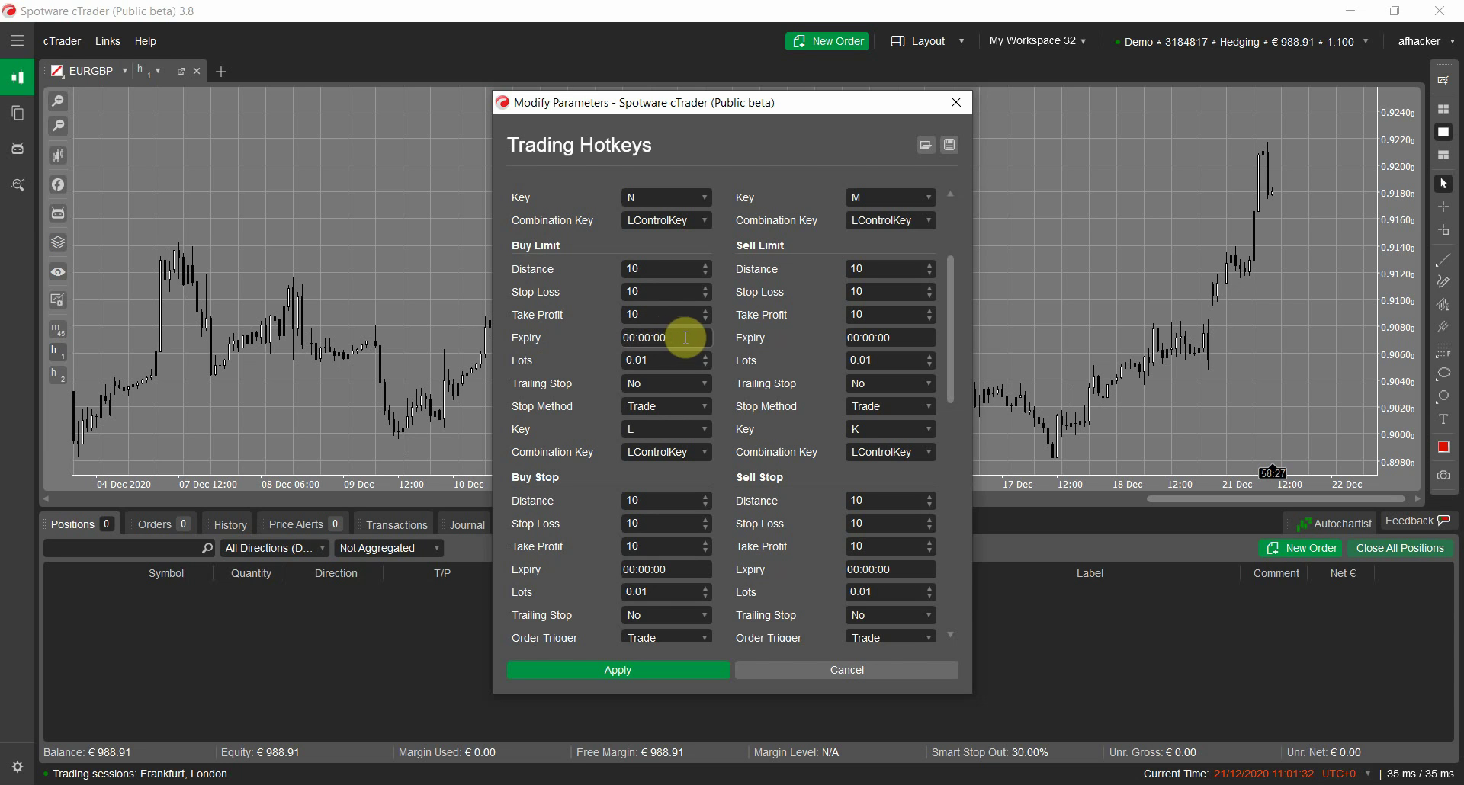
{"action": "left_click_drag", "start_coordinate": [678, 338], "coordinate": [574, 337]}
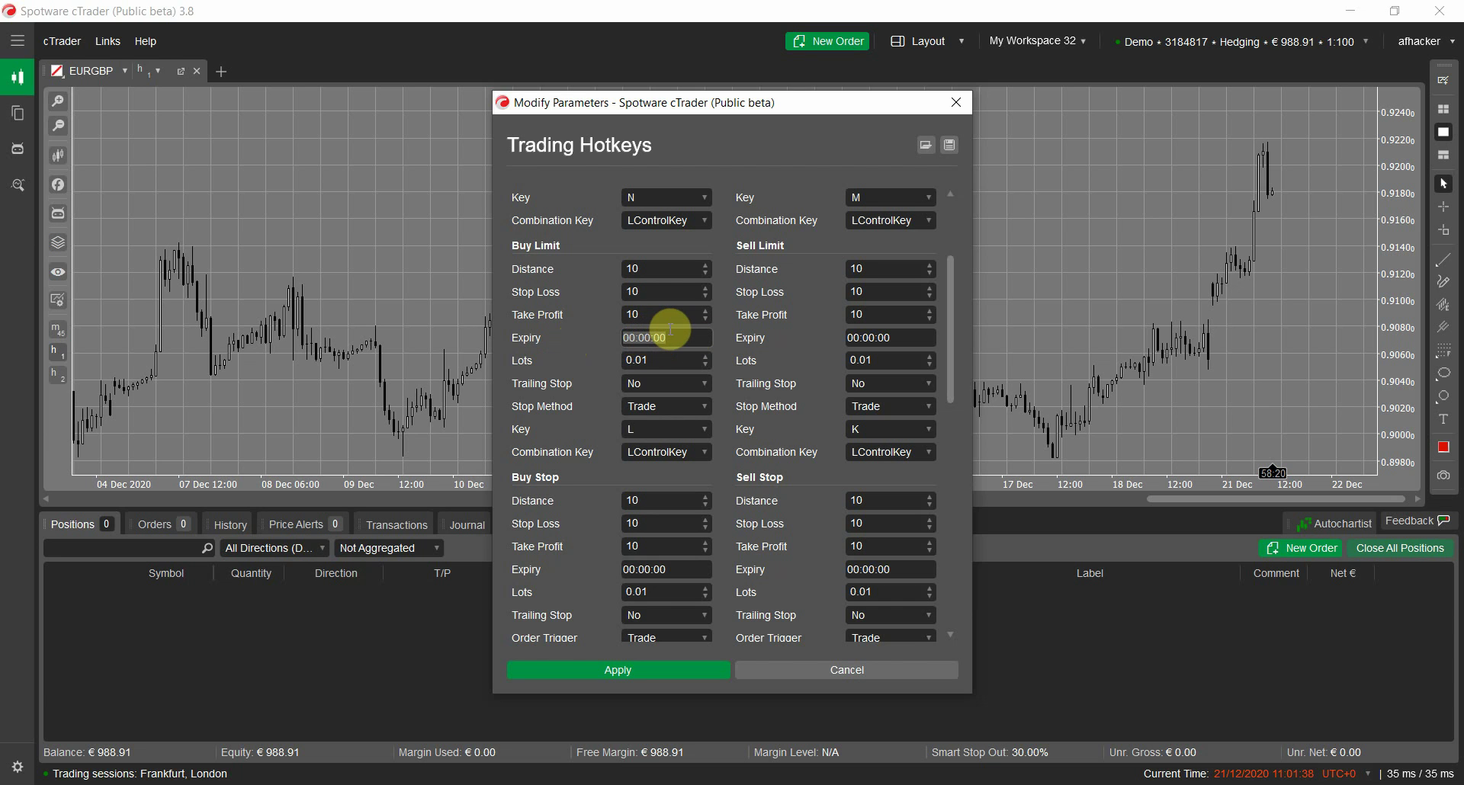
{"action": "left_click", "coordinate": [625, 338]}
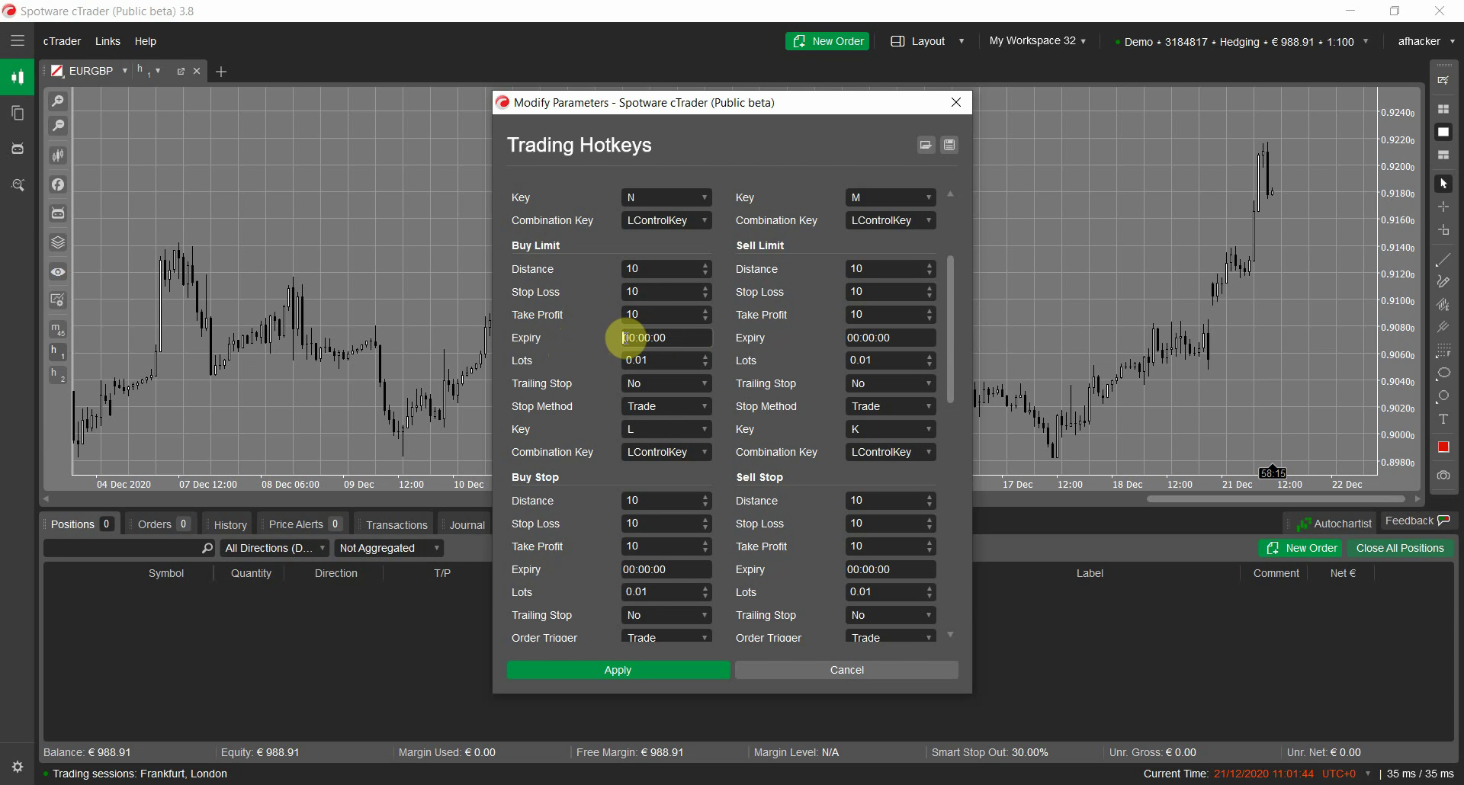
{"action": "type", "text": "2"}
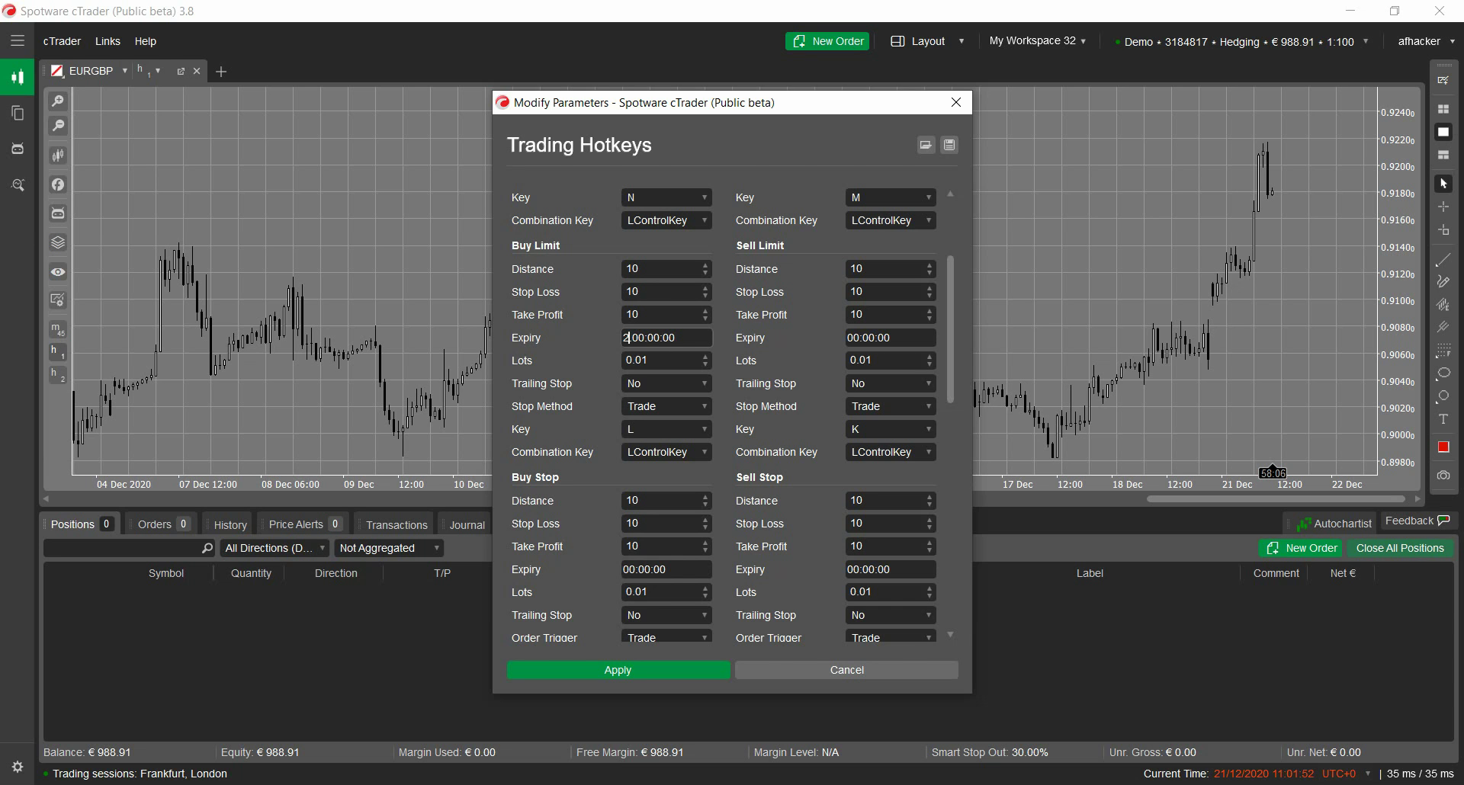
Reset the Expiry of Buy Limit orders to 00:00:00.
{"action": "type", "text": "100"}
{"action": "key", "text": "BackSpace"}
{"action": "key", "text": "BackSpace"}
{"action": "key", "text": "BackSpace"}
{"action": "key", "text": "Delete"}
{"action": "left_click", "coordinate": [666, 338]}
Examine the available Order Trigger choices for Buy Stop orders.
{"action": "left_click_drag", "start_coordinate": [951, 325], "coordinate": [949, 392]}
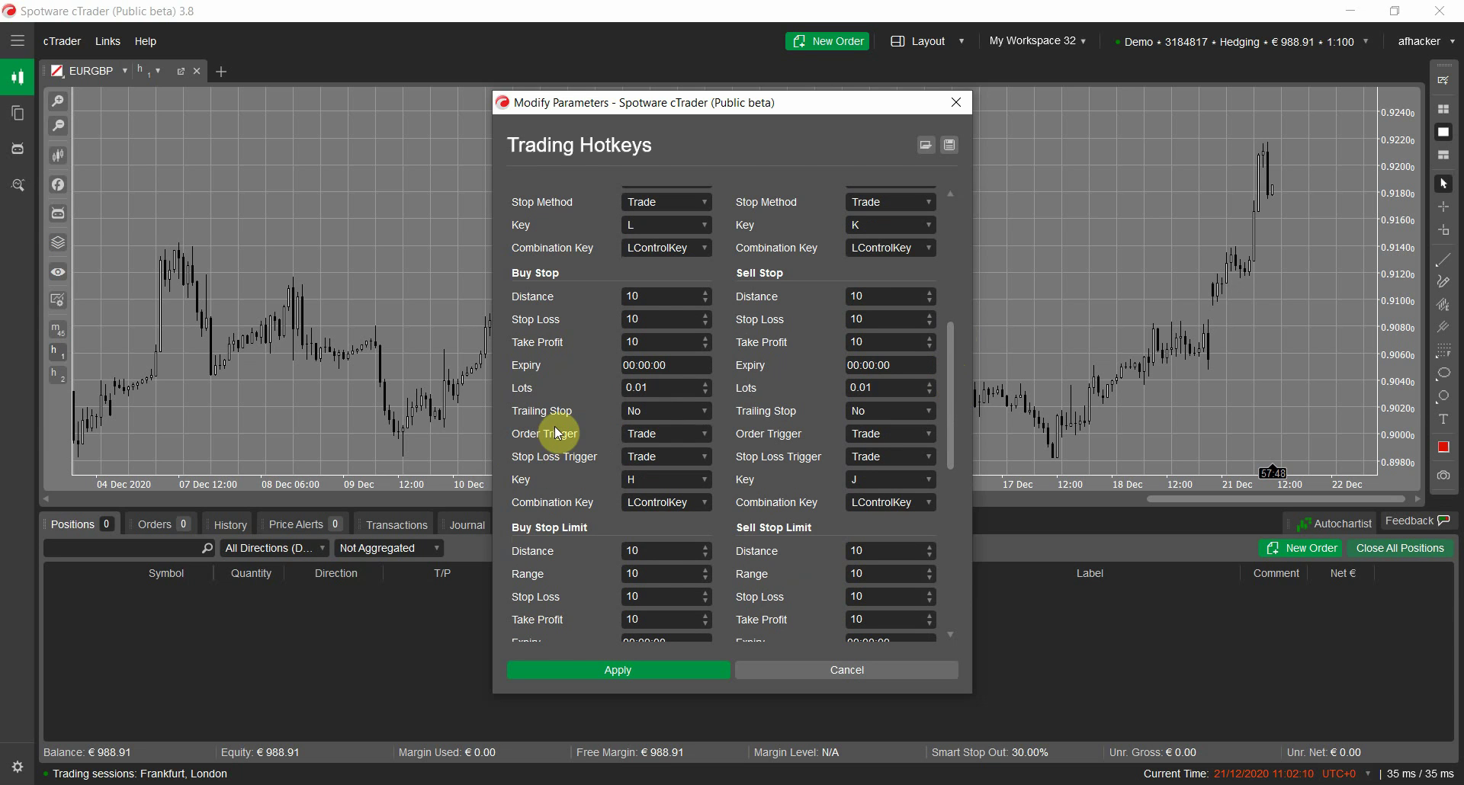
{"action": "left_click", "coordinate": [651, 434]}
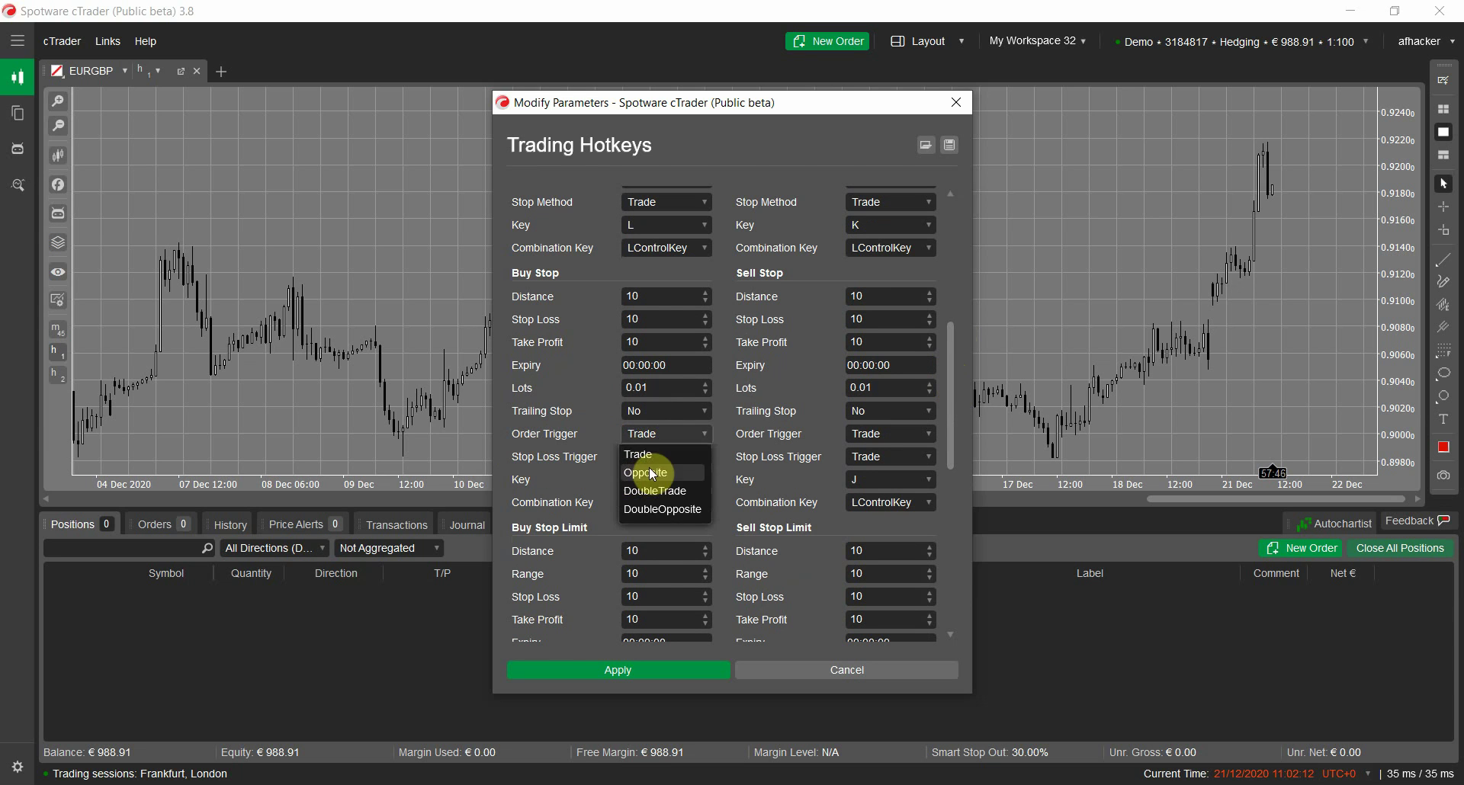
{"action": "left_click", "coordinate": [635, 442]}
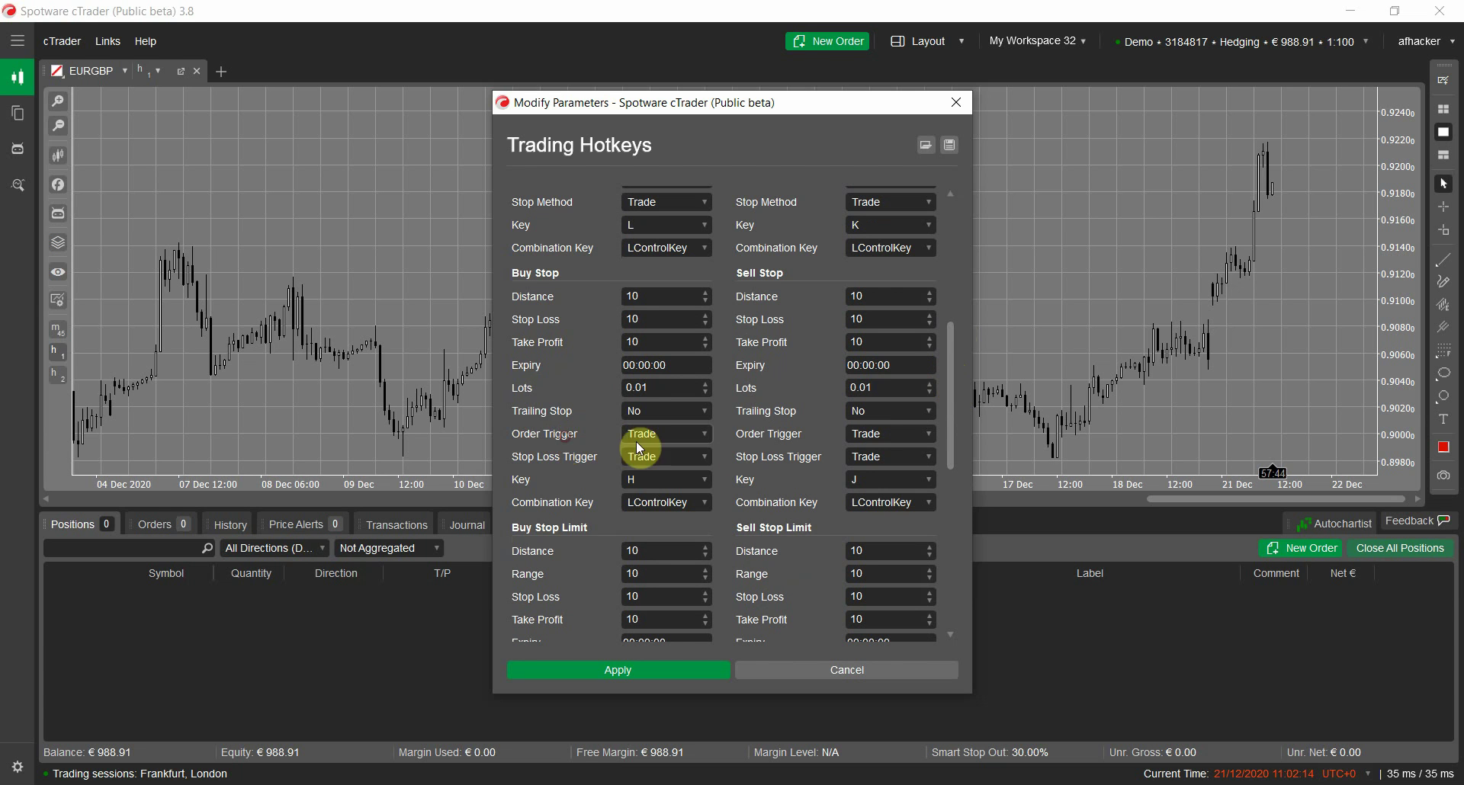
Set the Position Type of the Close hotkey to All, reviewing its available choices.
{"action": "left_click_drag", "start_coordinate": [952, 444], "coordinate": [948, 521]}
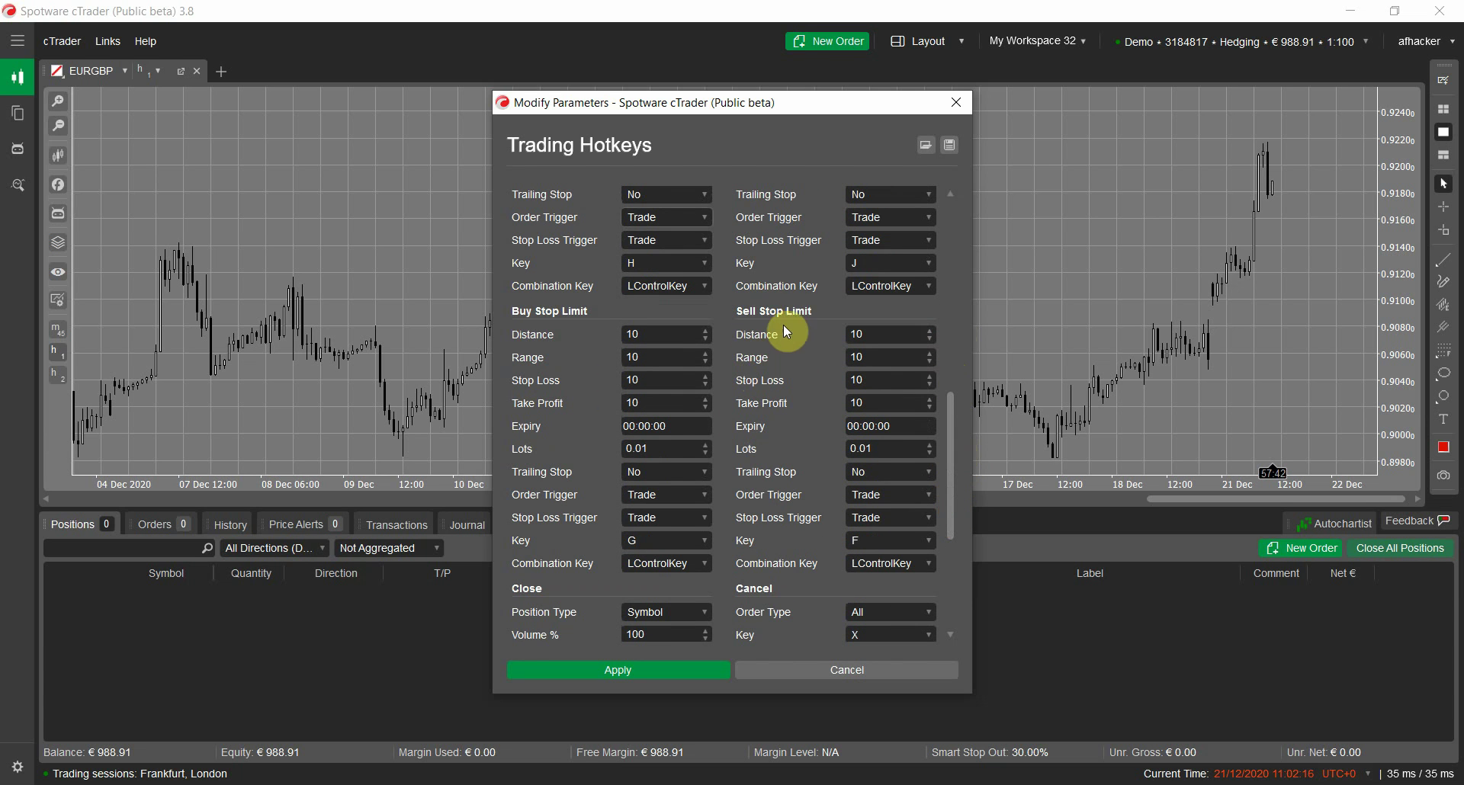
{"action": "left_click_drag", "start_coordinate": [950, 422], "coordinate": [953, 506]}
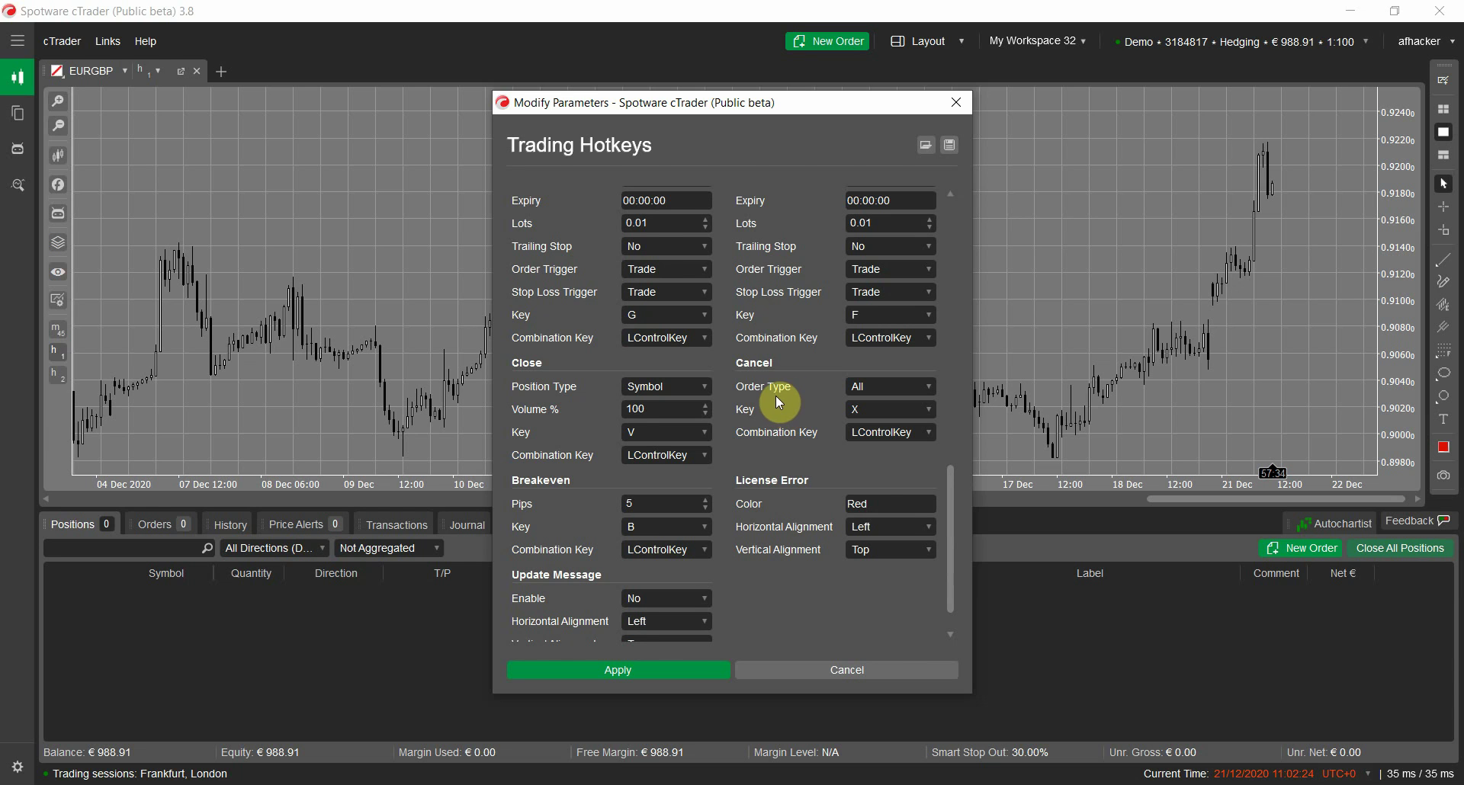
{"action": "left_click", "coordinate": [661, 385]}
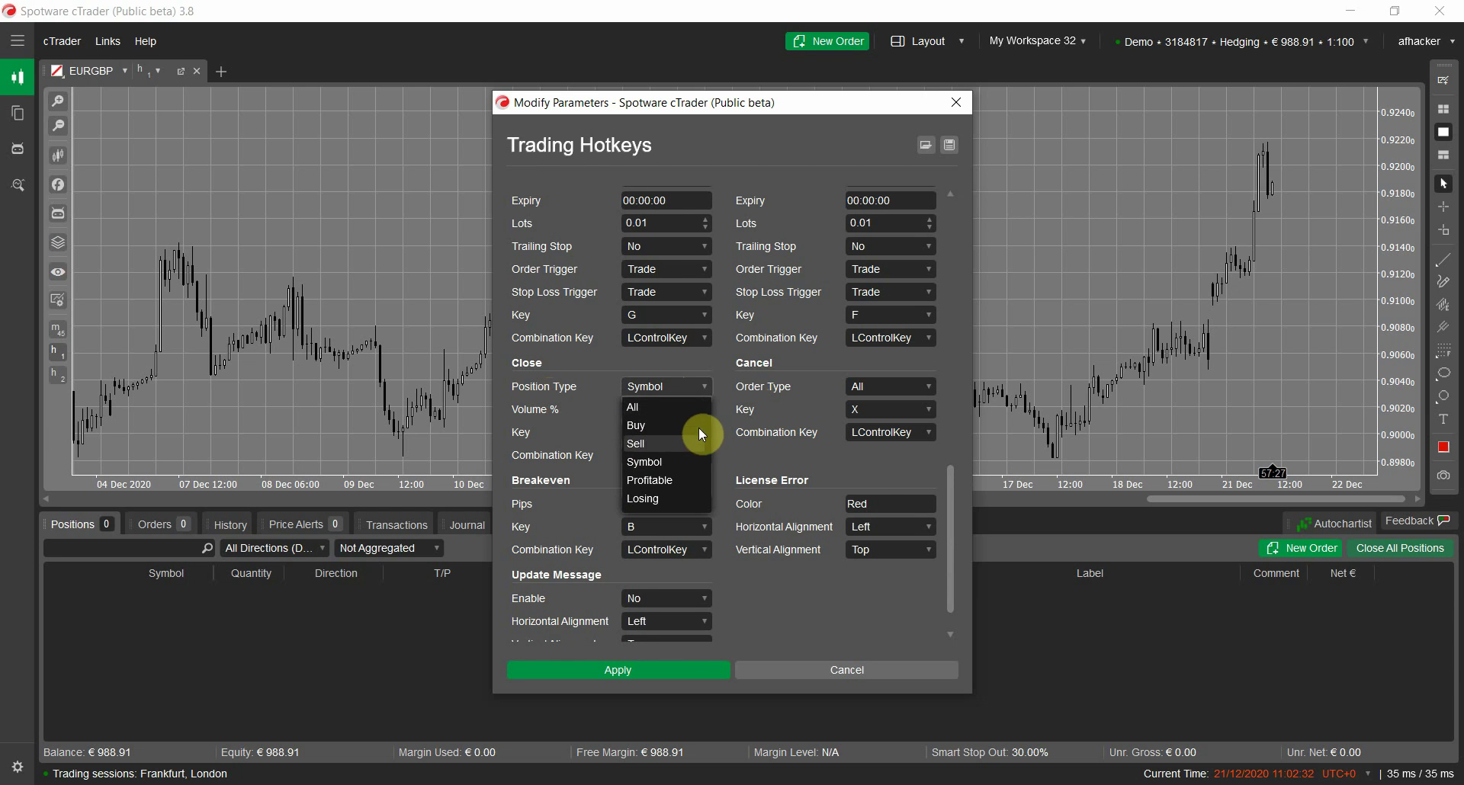
{"action": "left_click", "coordinate": [724, 404]}
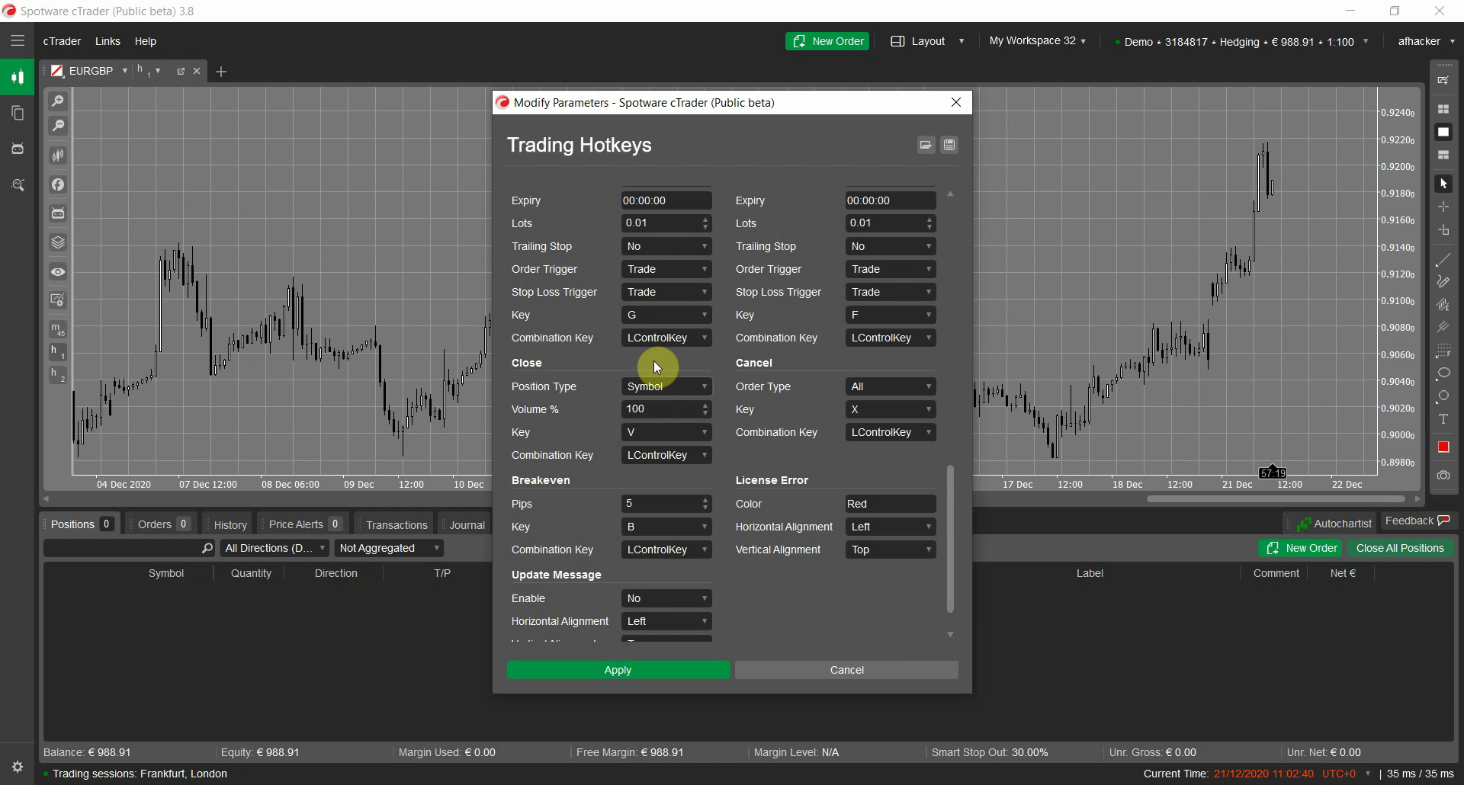
{"action": "left_click", "coordinate": [680, 386]}
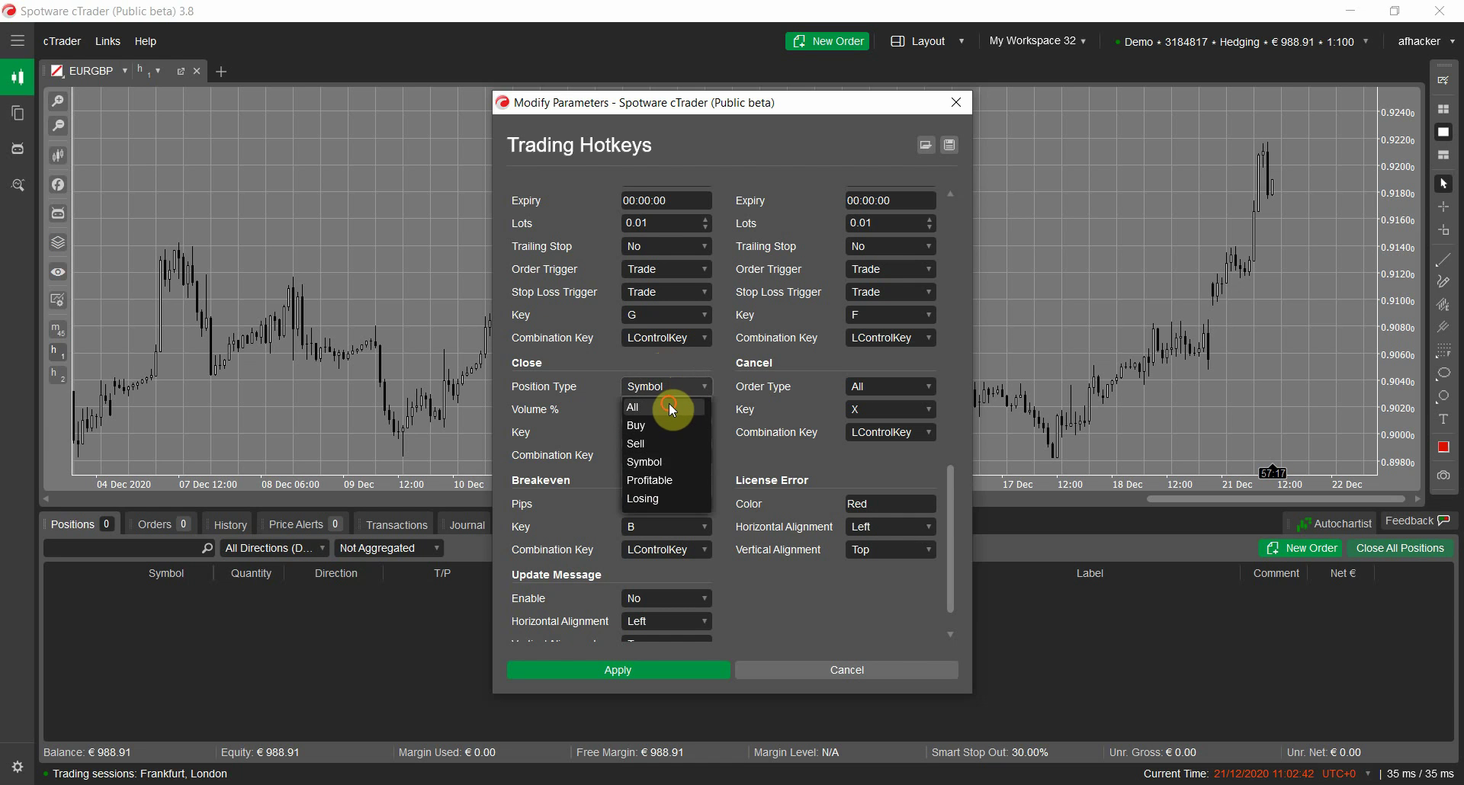
{"action": "left_click", "coordinate": [670, 403]}
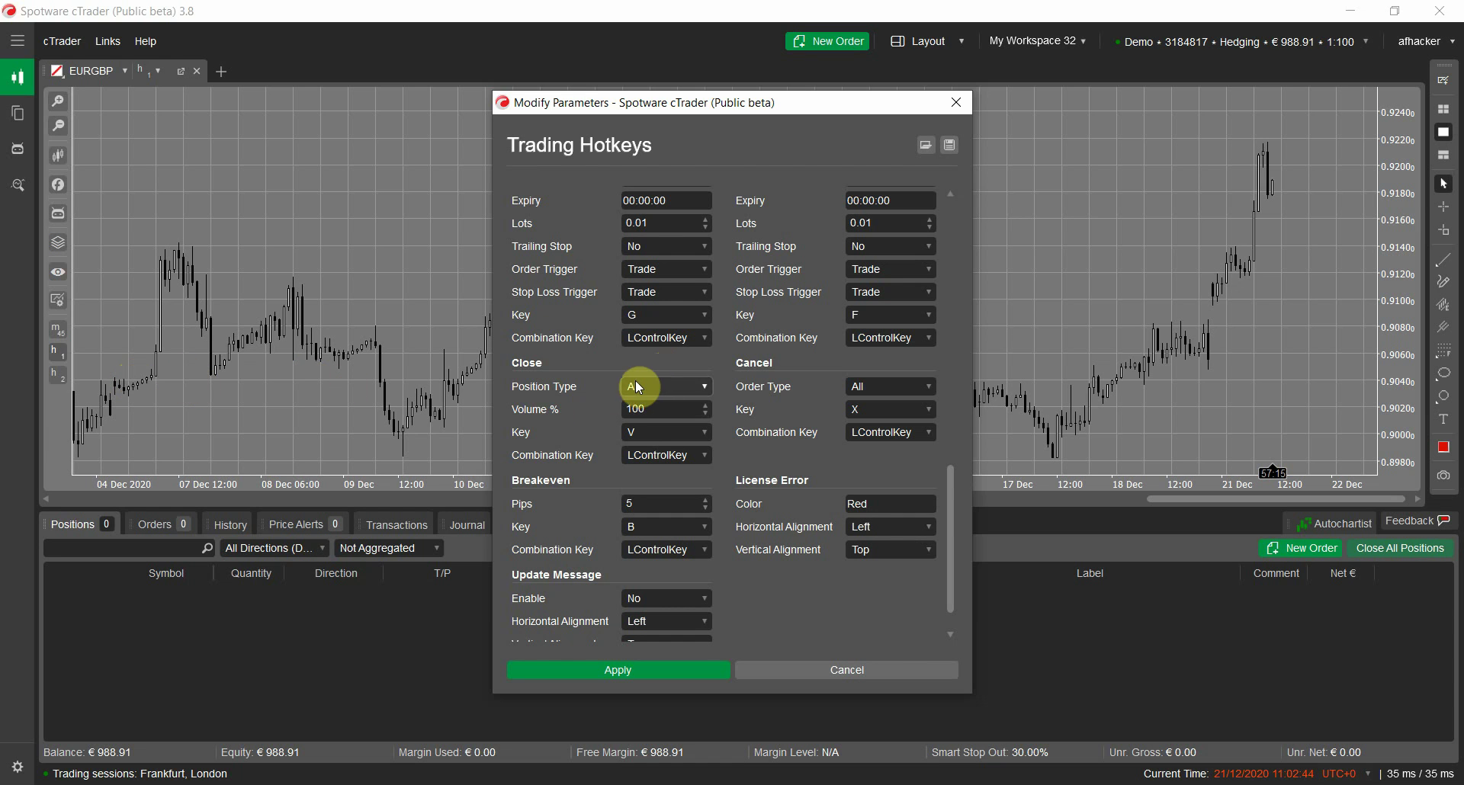
{"action": "left_click", "coordinate": [654, 386]}
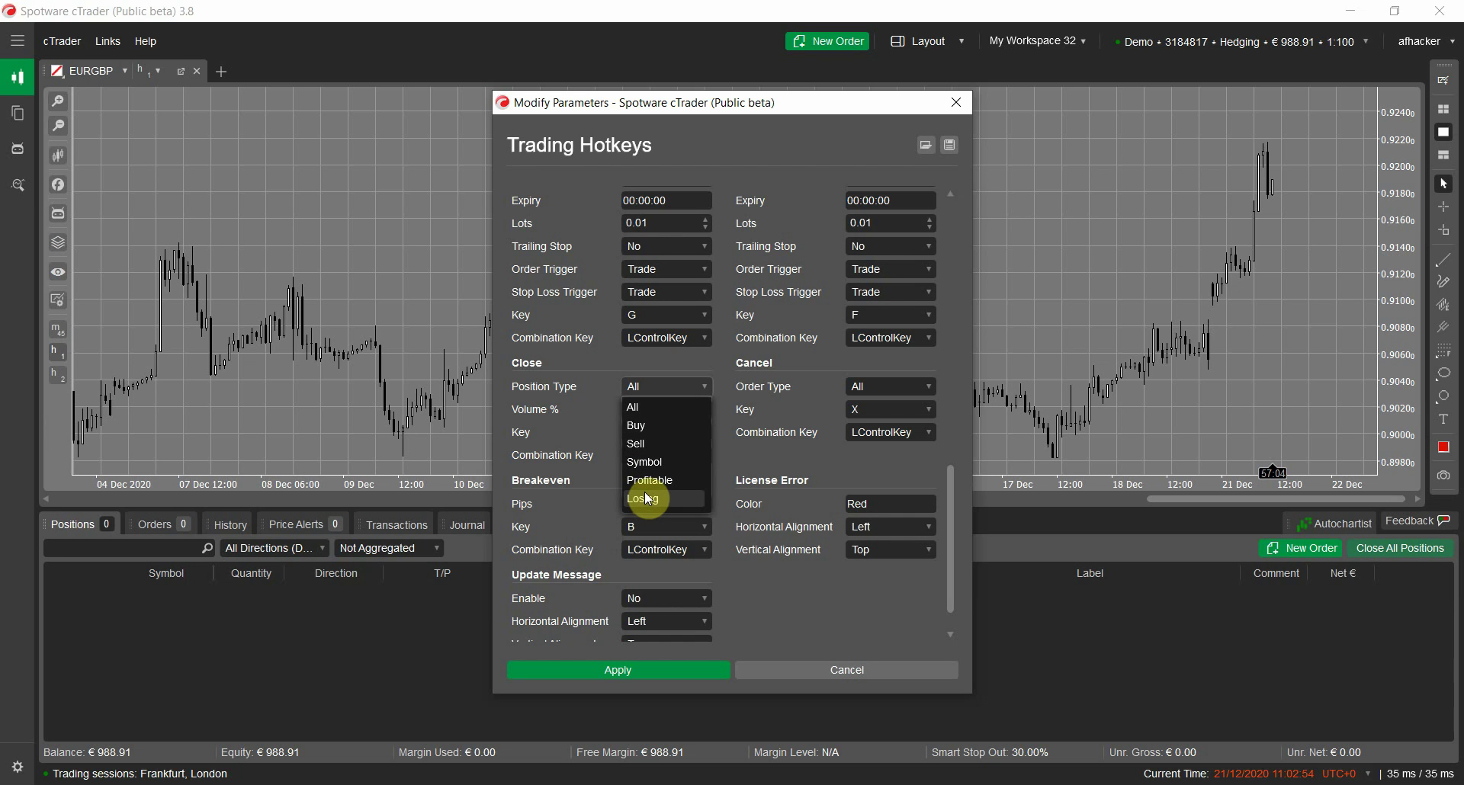
{"action": "left_click", "coordinate": [787, 471]}
Examine the Close Volume %, the Order Type choices for Cancel and the Breakeven Pips.
{"action": "left_click", "coordinate": [648, 410]}
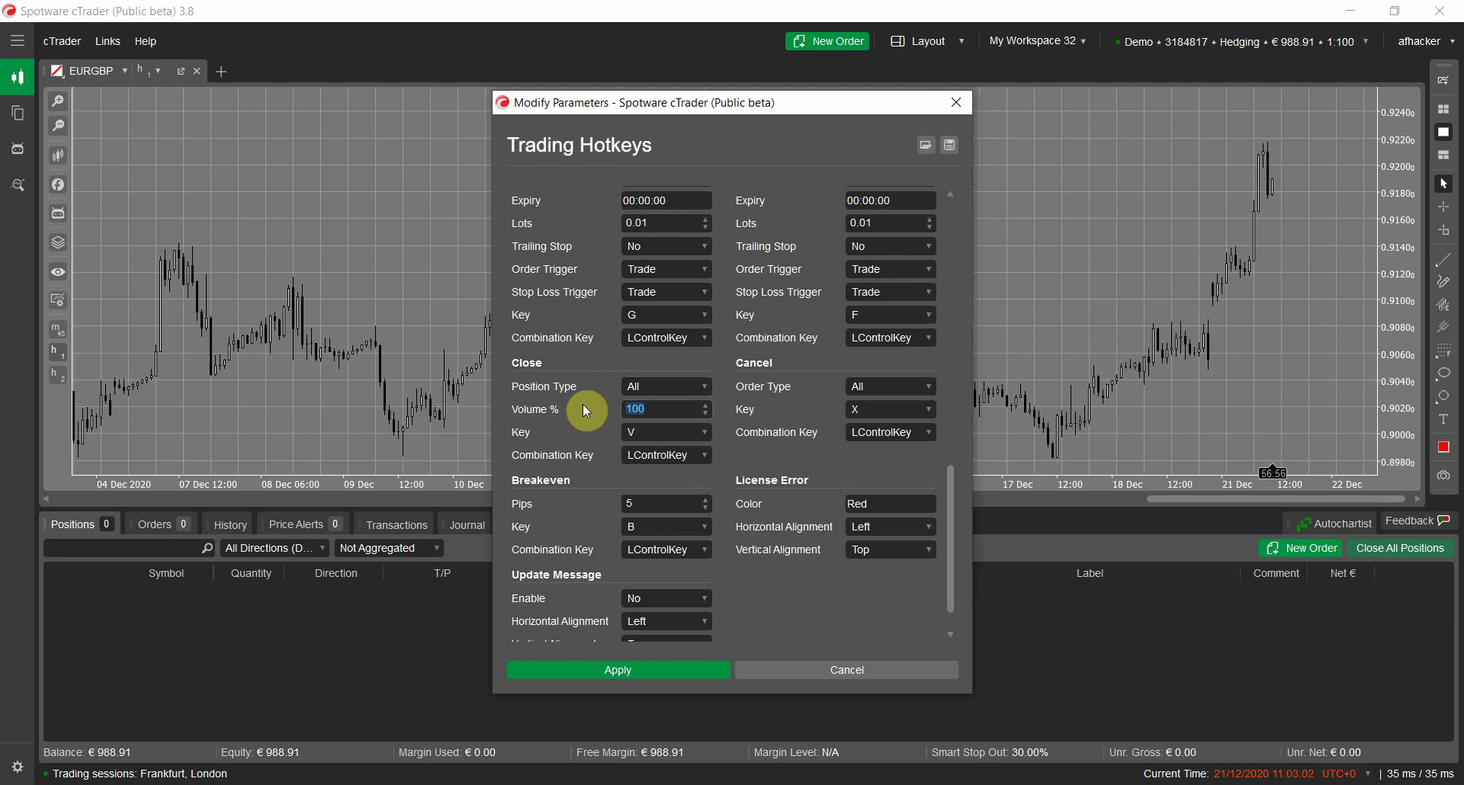
{"action": "left_click", "coordinate": [650, 408]}
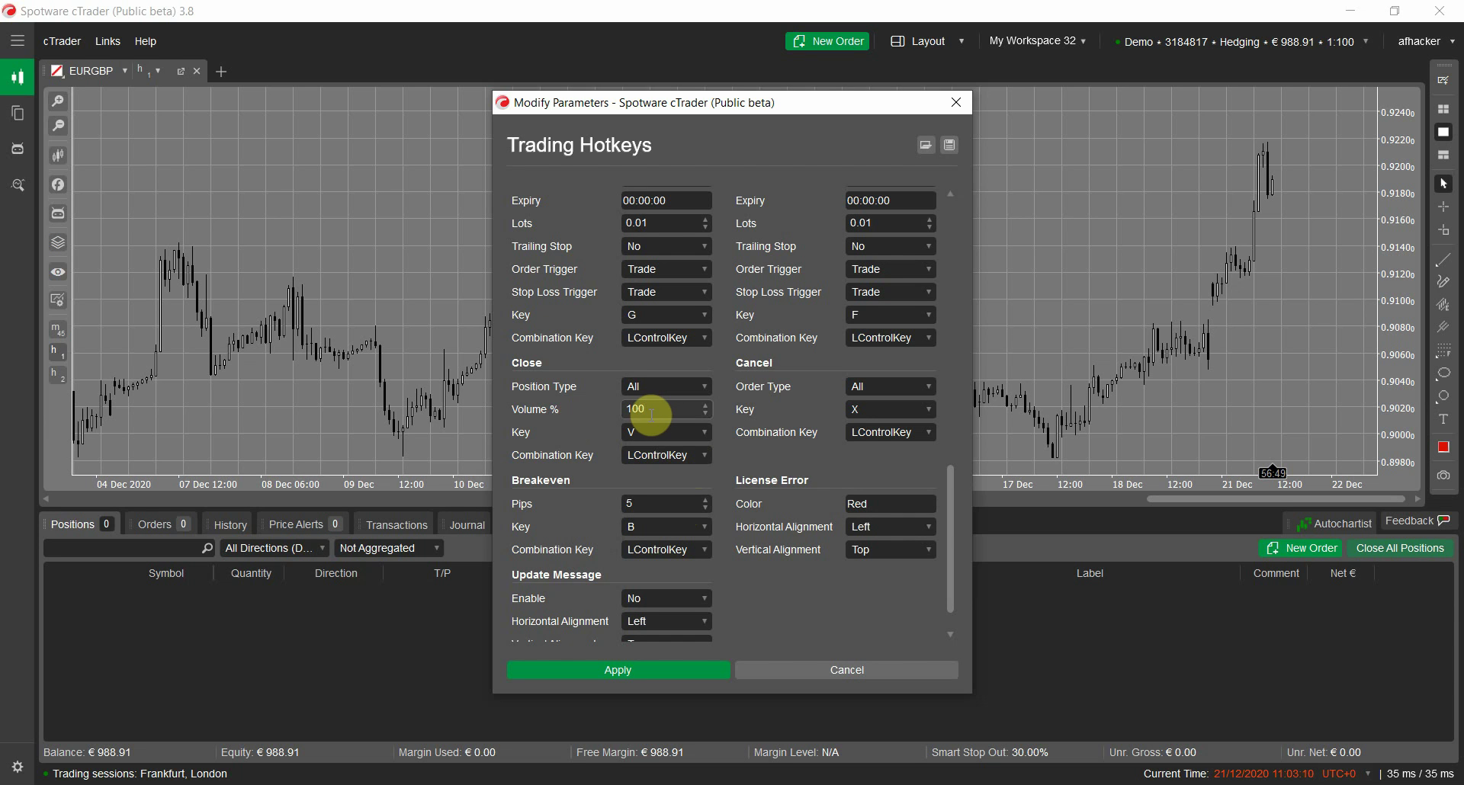
{"action": "double_click", "coordinate": [651, 413]}
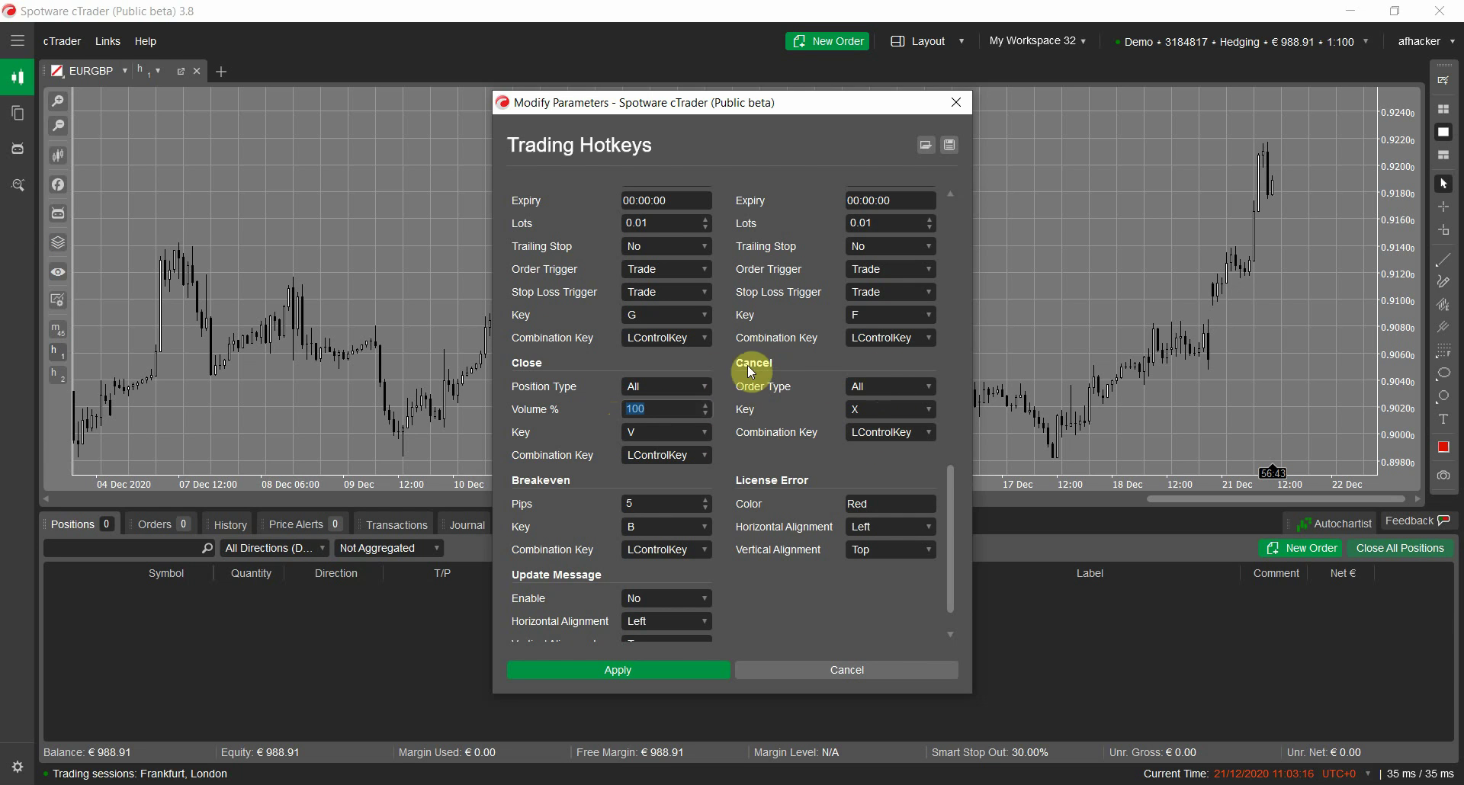
{"action": "left_click", "coordinate": [894, 387]}
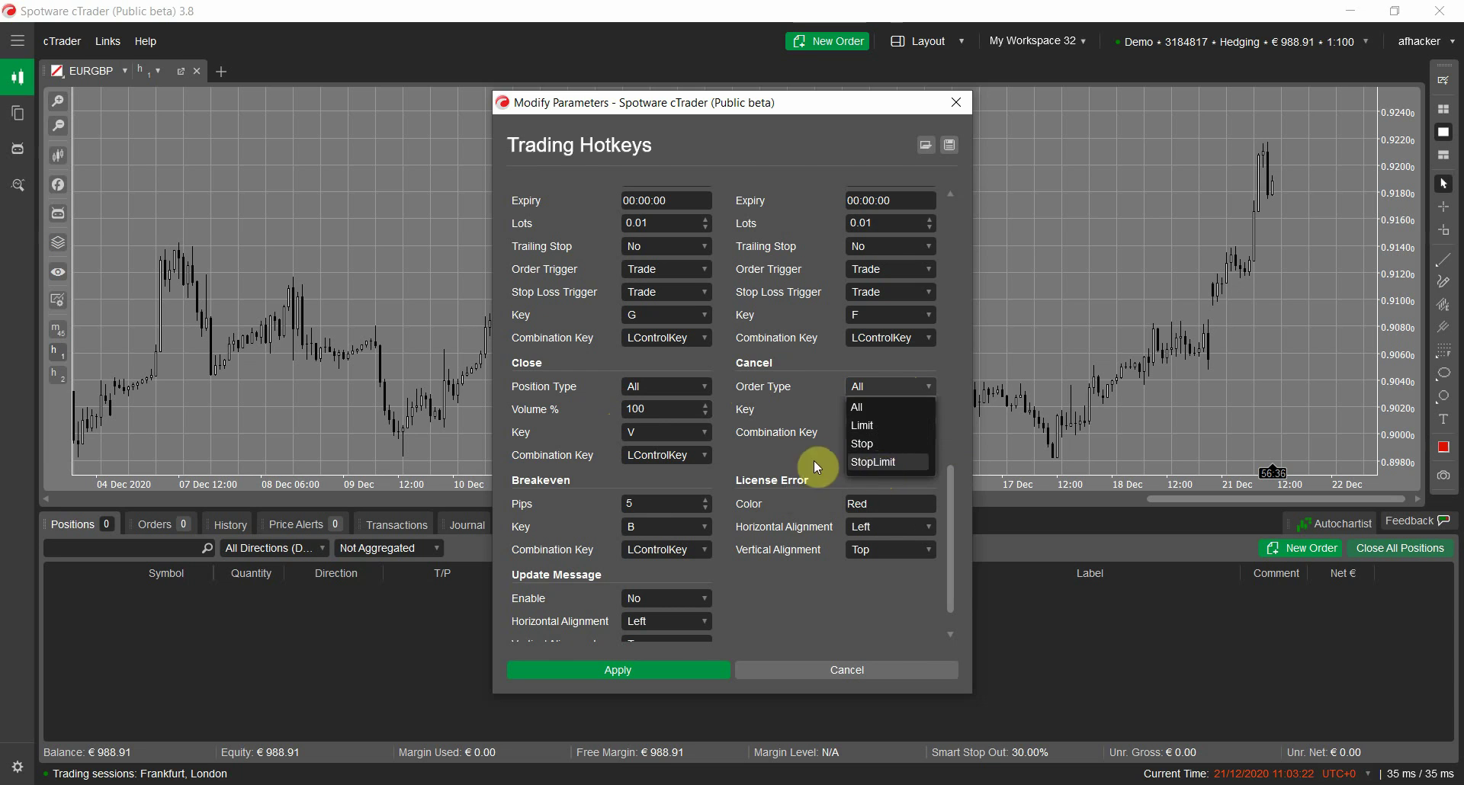
{"action": "left_click", "coordinate": [835, 436]}
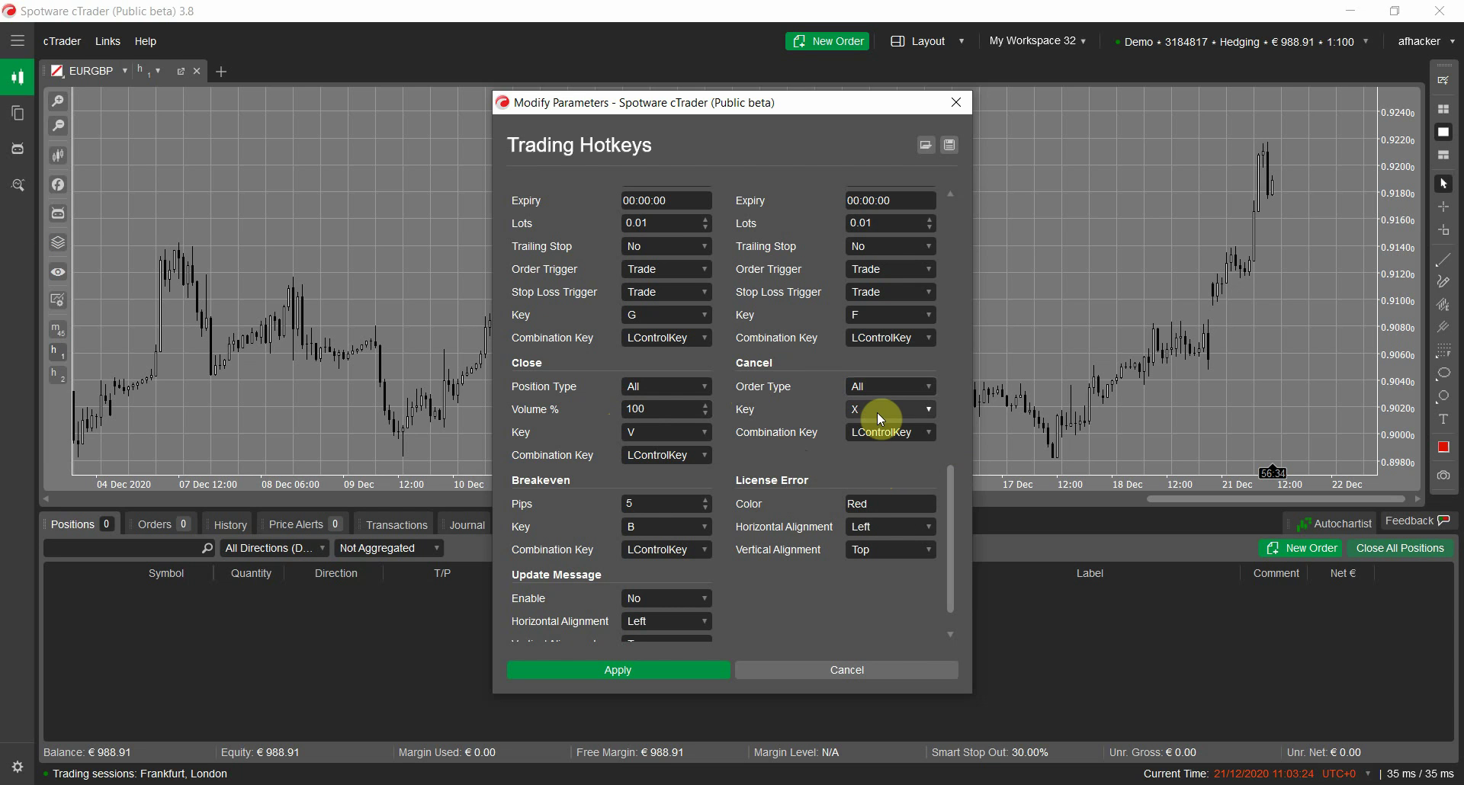
{"action": "left_click", "coordinate": [657, 507]}
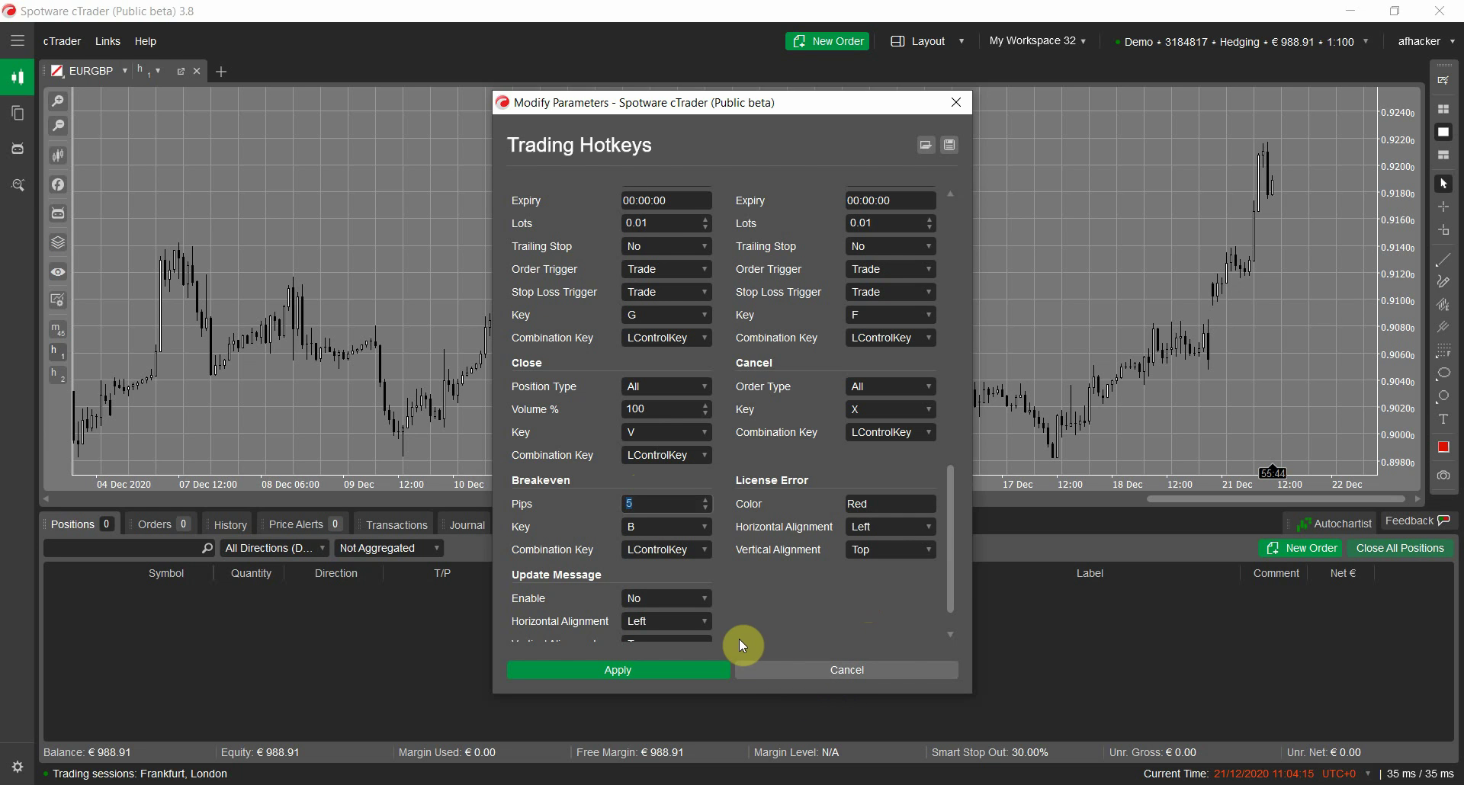
Examine the Enable choices of the Update Message settings.
{"action": "scroll", "coordinate": [953, 580], "scroll_direction": "down", "scroll_amount": 1}
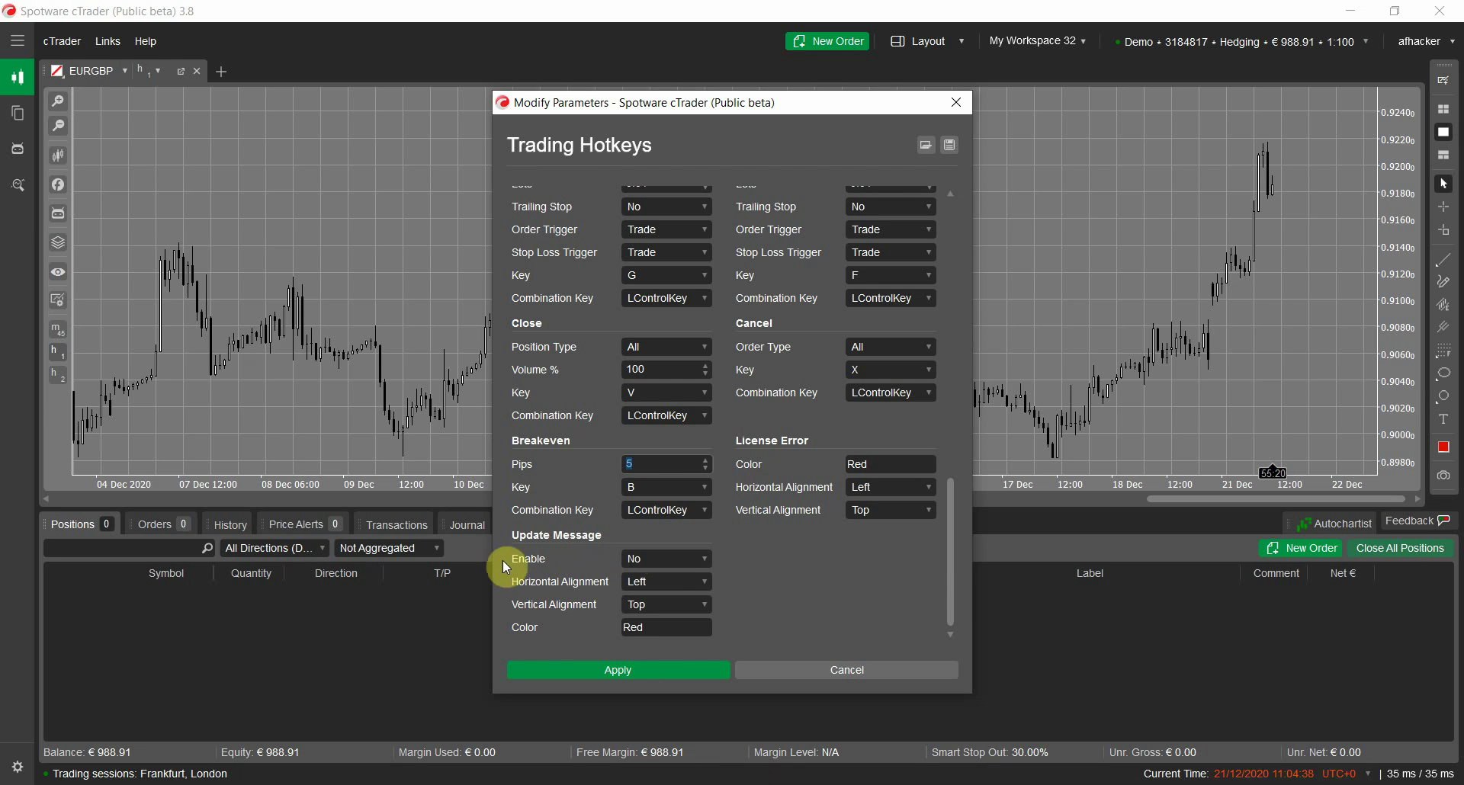
{"action": "left_click", "coordinate": [693, 562]}
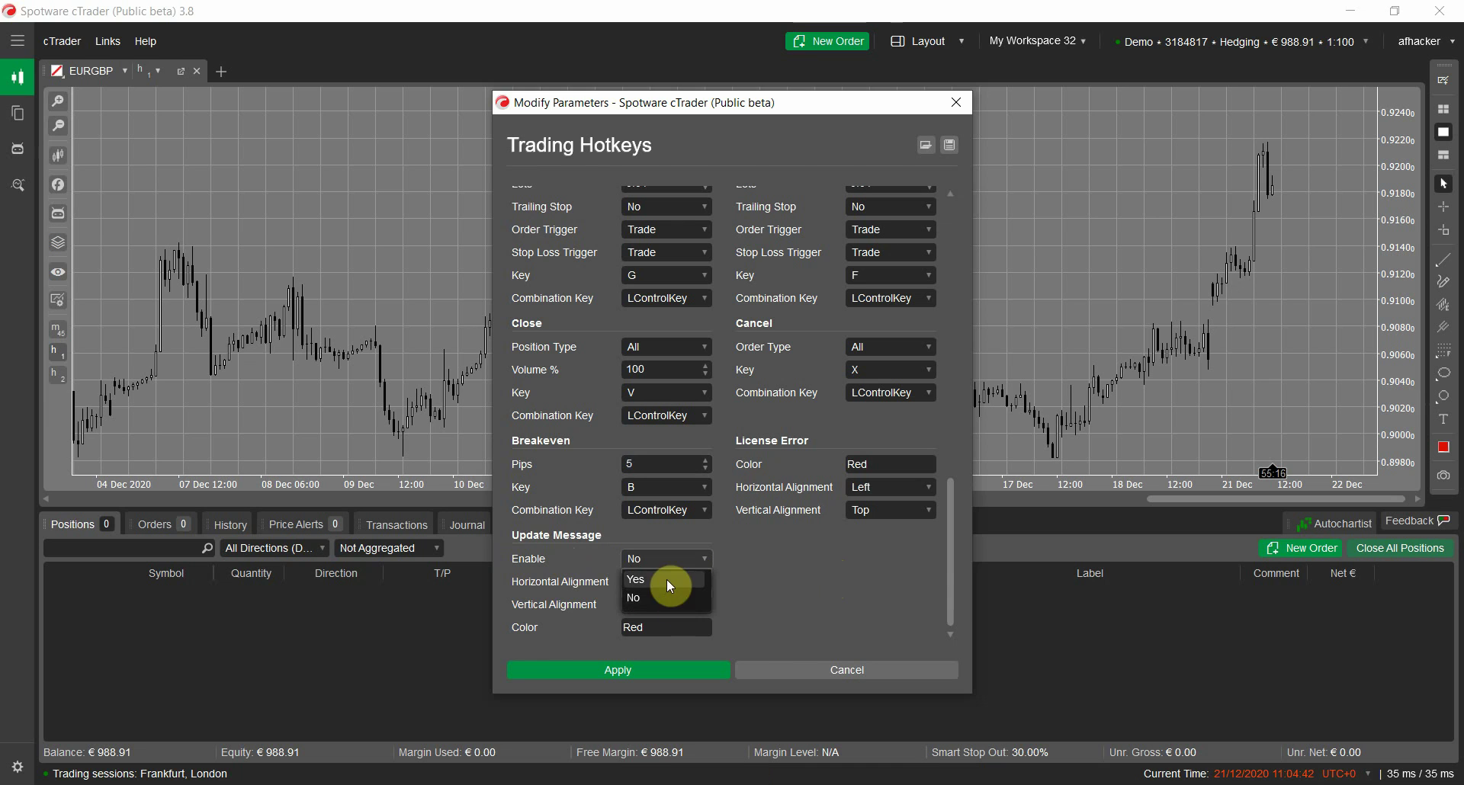
{"action": "left_click", "coordinate": [785, 592]}
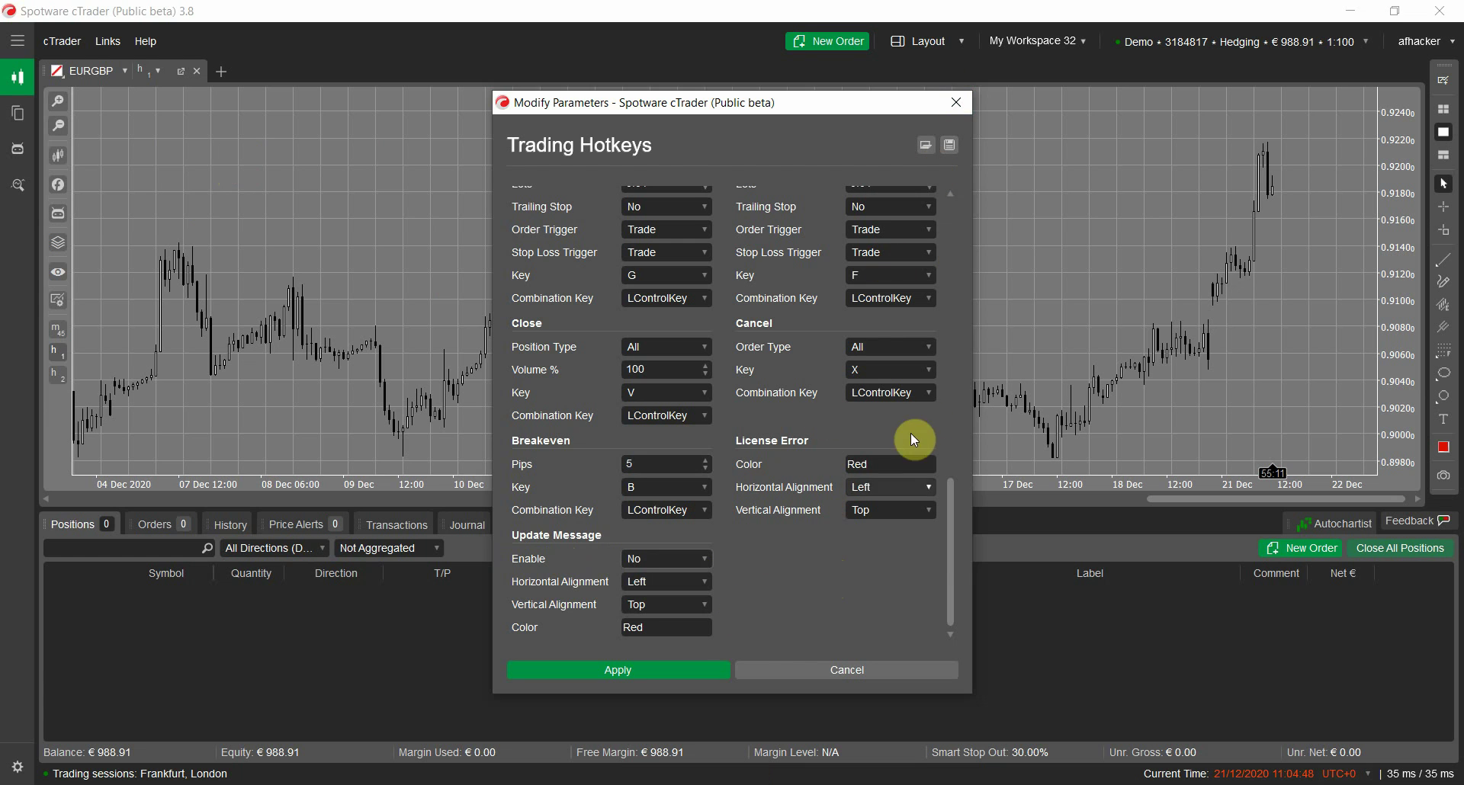
Review and apply the Trading Hotkeys parameters, and start the cBot on the EURGBP chart.
{"action": "left_click_drag", "start_coordinate": [949, 582], "coordinate": [945, 232]}
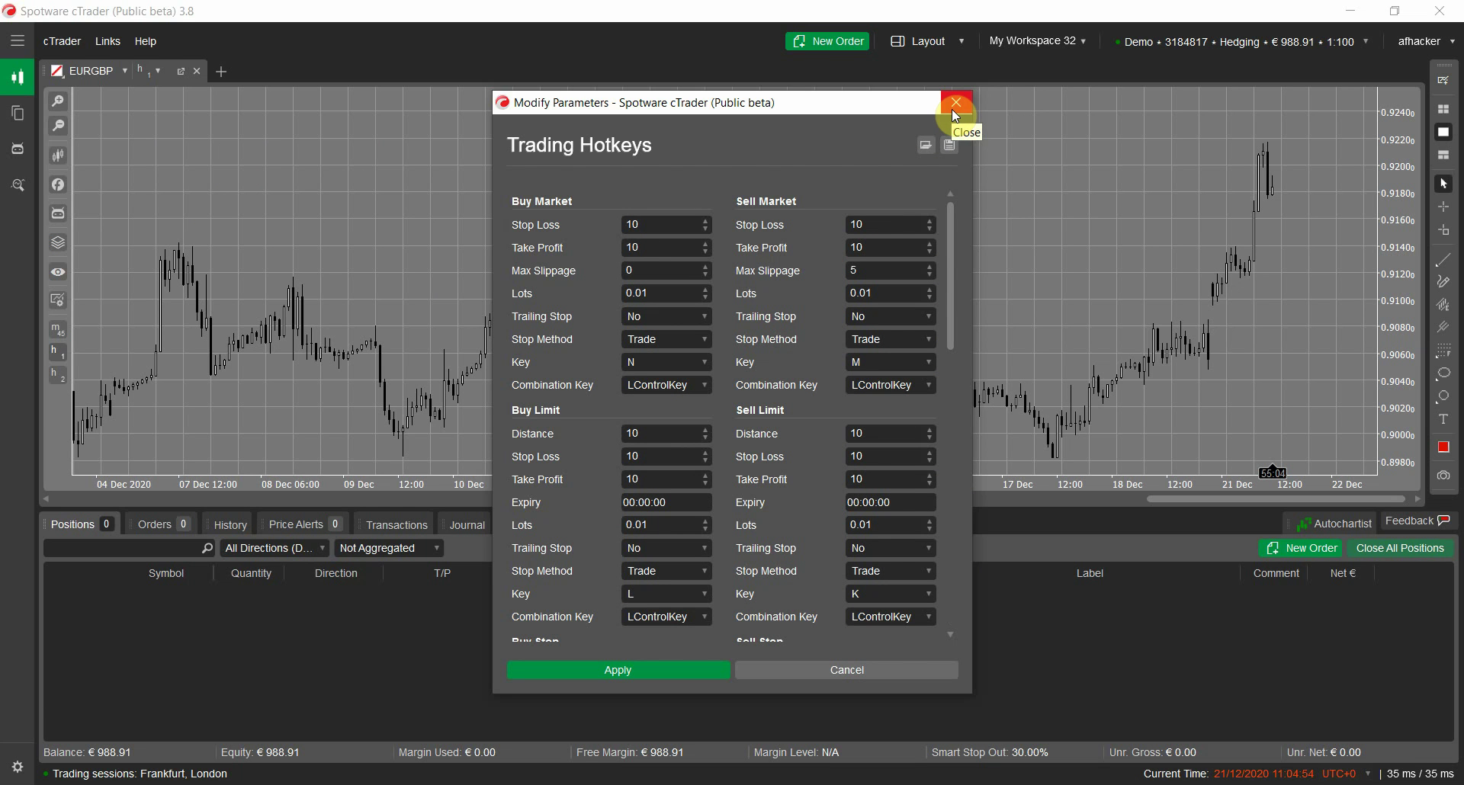
{"action": "left_click_drag", "start_coordinate": [958, 273], "coordinate": [941, 619]}
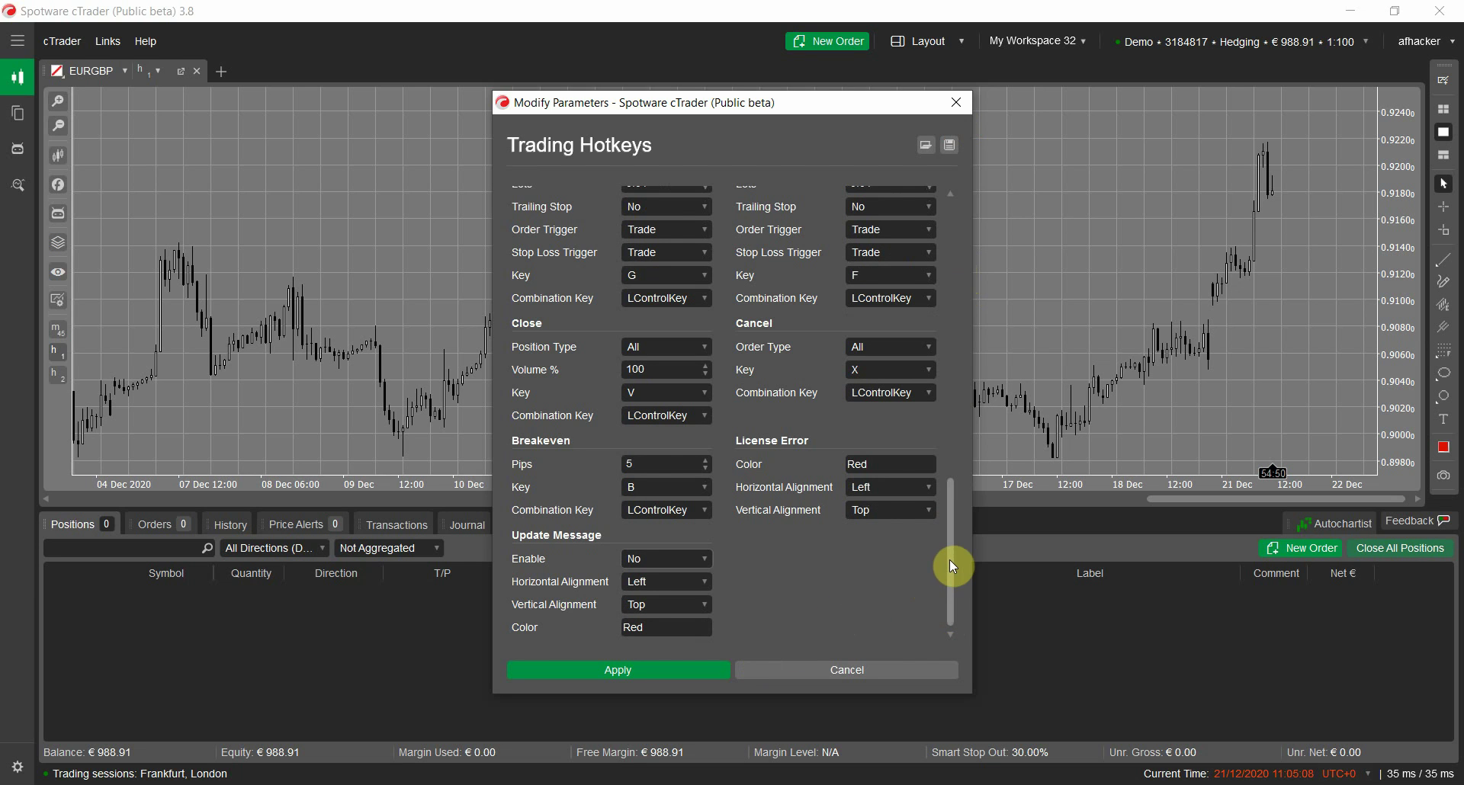
{"action": "left_click_drag", "start_coordinate": [950, 552], "coordinate": [966, 281]}
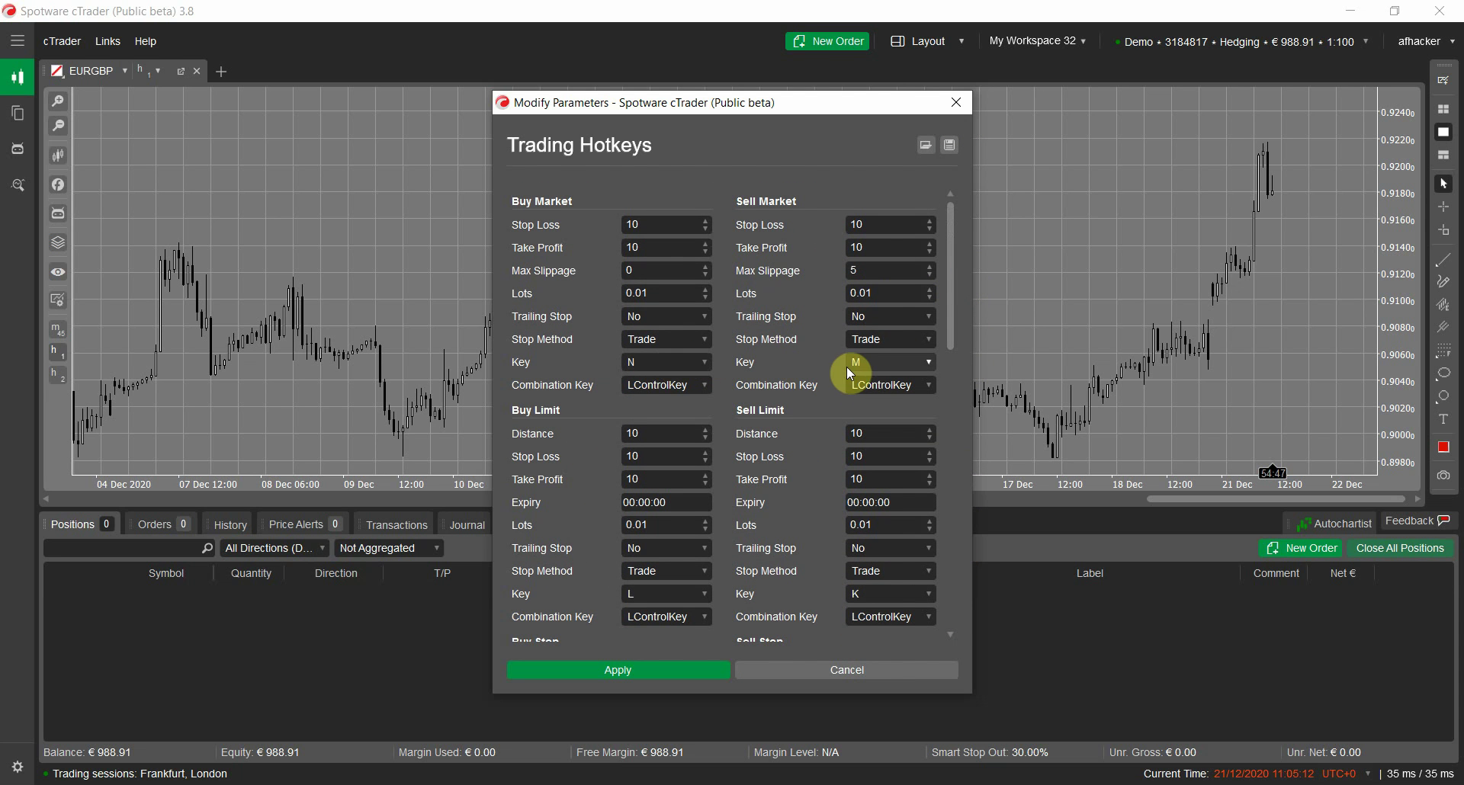
{"action": "left_click_drag", "start_coordinate": [948, 318], "coordinate": [929, 582]}
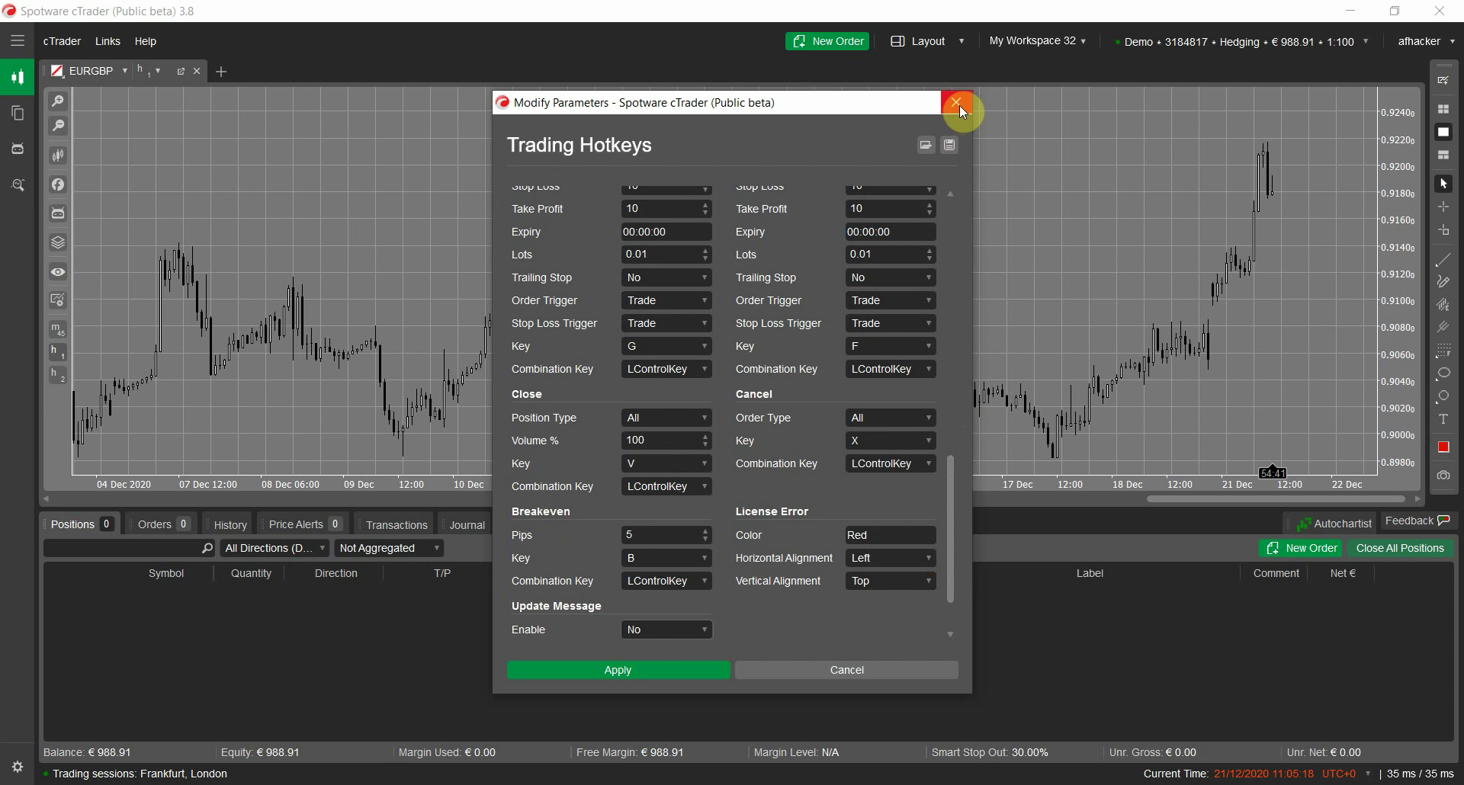
{"action": "left_click", "coordinate": [656, 670]}
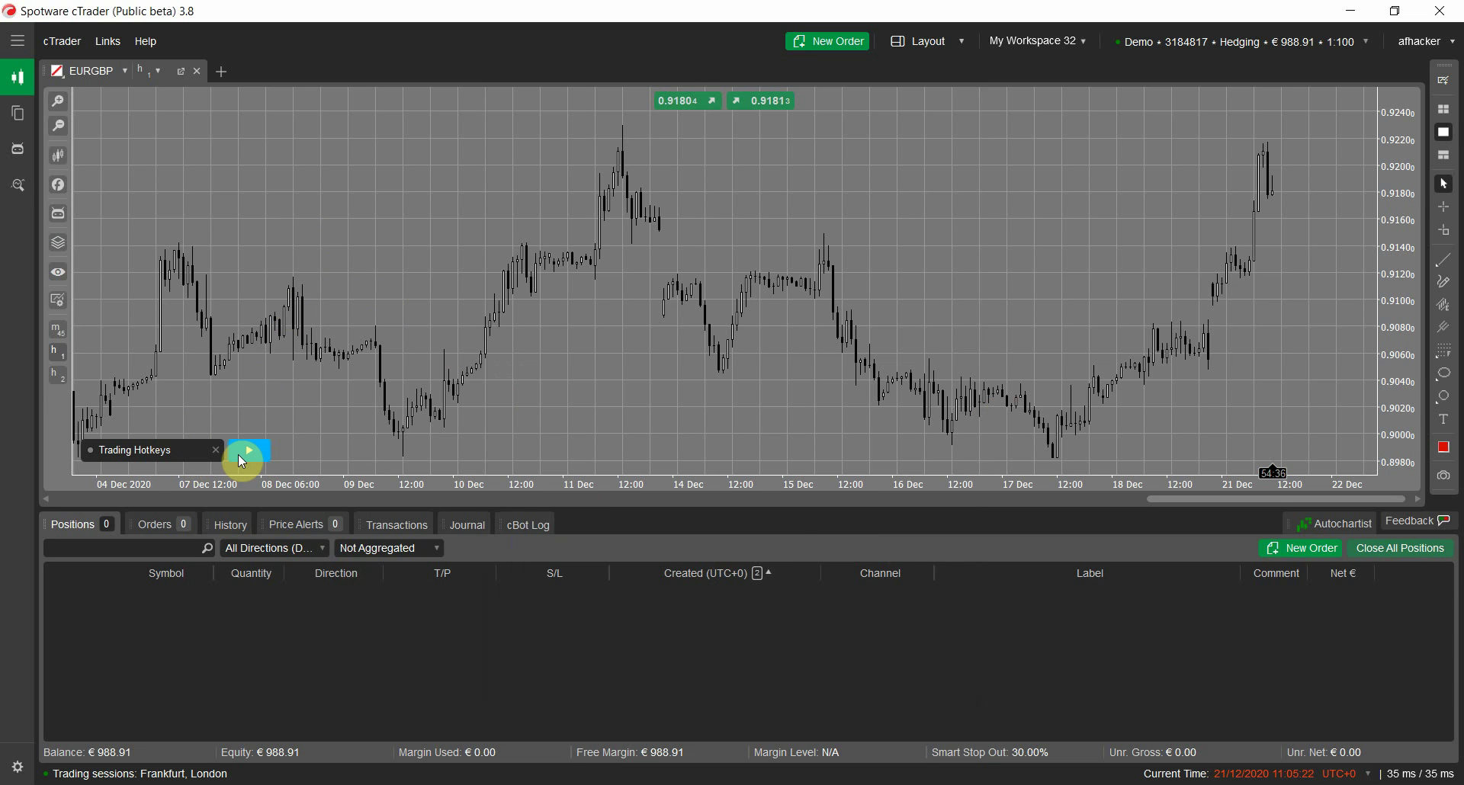
{"action": "left_click", "coordinate": [245, 456]}
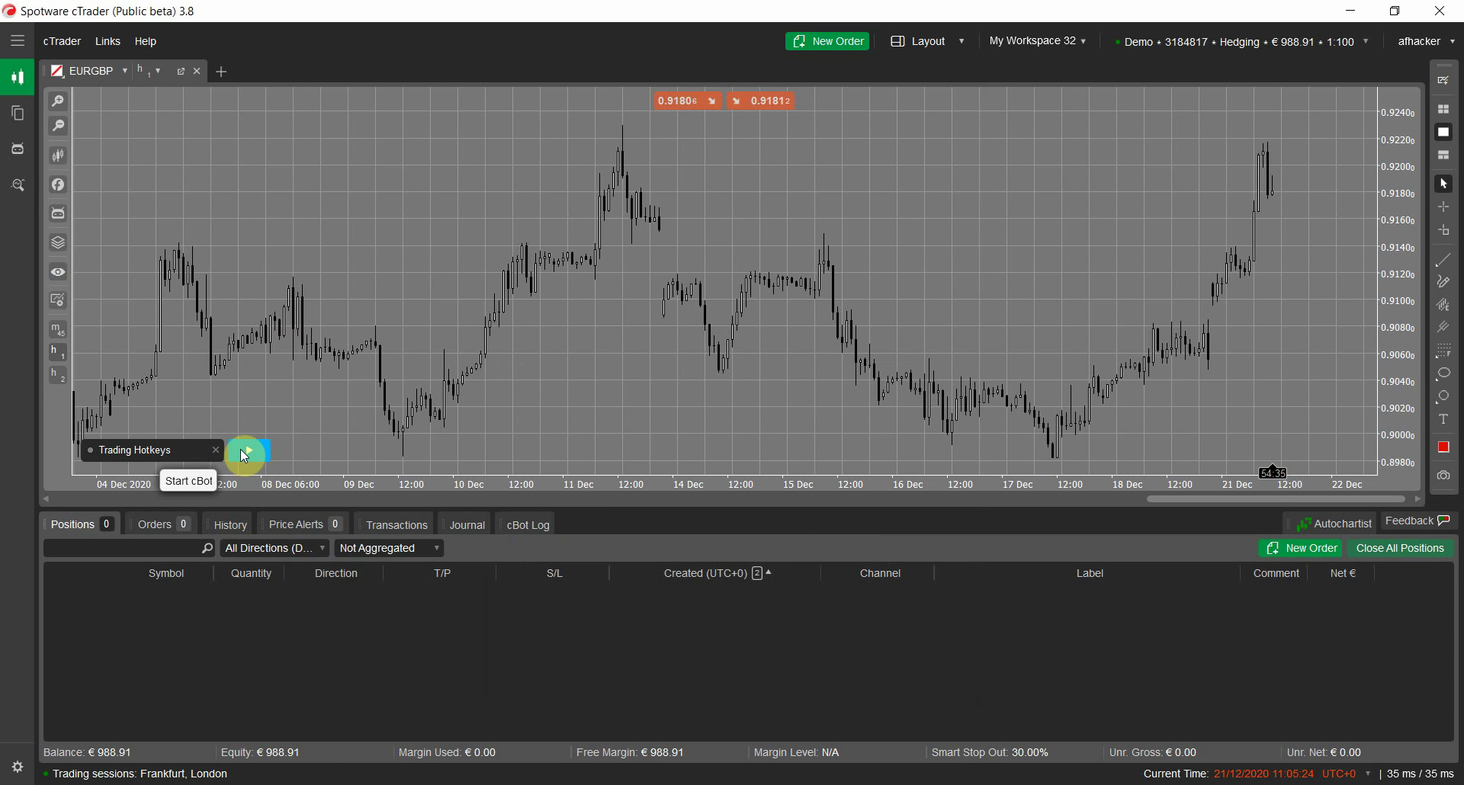
Show the cBot log and clear all of its old messages.
{"action": "left_click", "coordinate": [526, 525]}
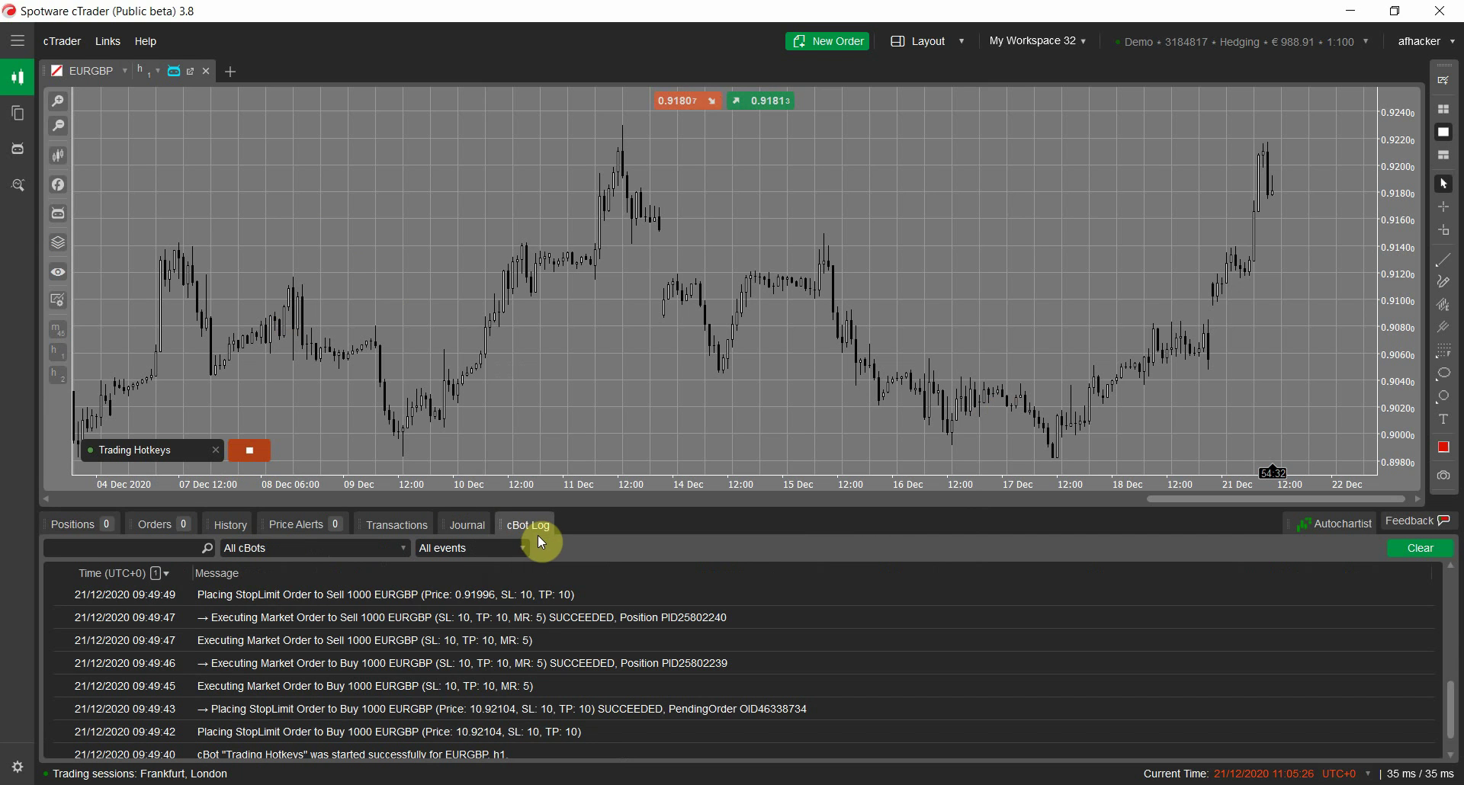
{"action": "right_click", "coordinate": [487, 596]}
{"action": "left_click", "coordinate": [461, 683]}
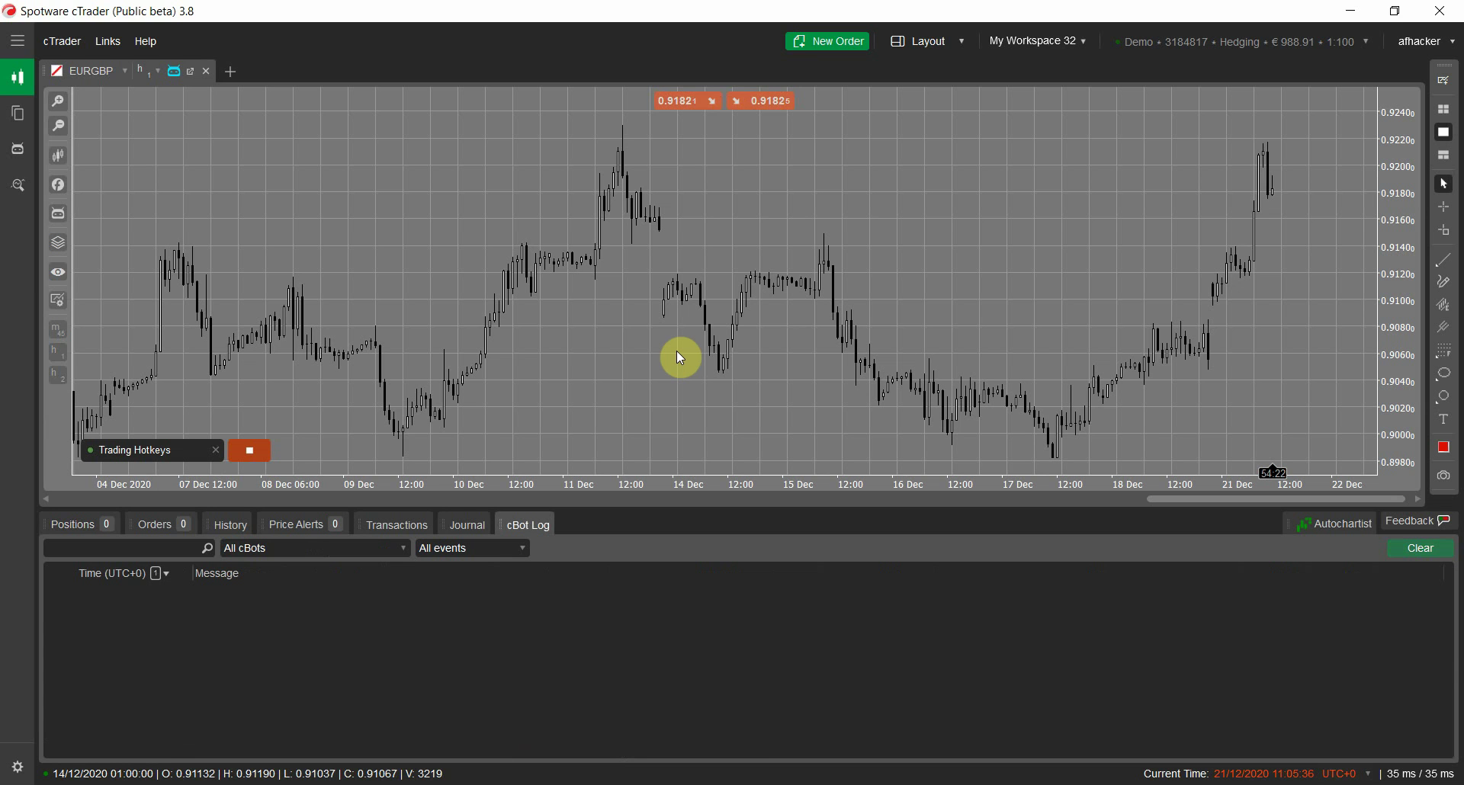
Place a 0.01-lot Buy Market order on EURGBP with its hotkey, and check it among the open positions and in the cBot log.
{"action": "key", "text": "b"}
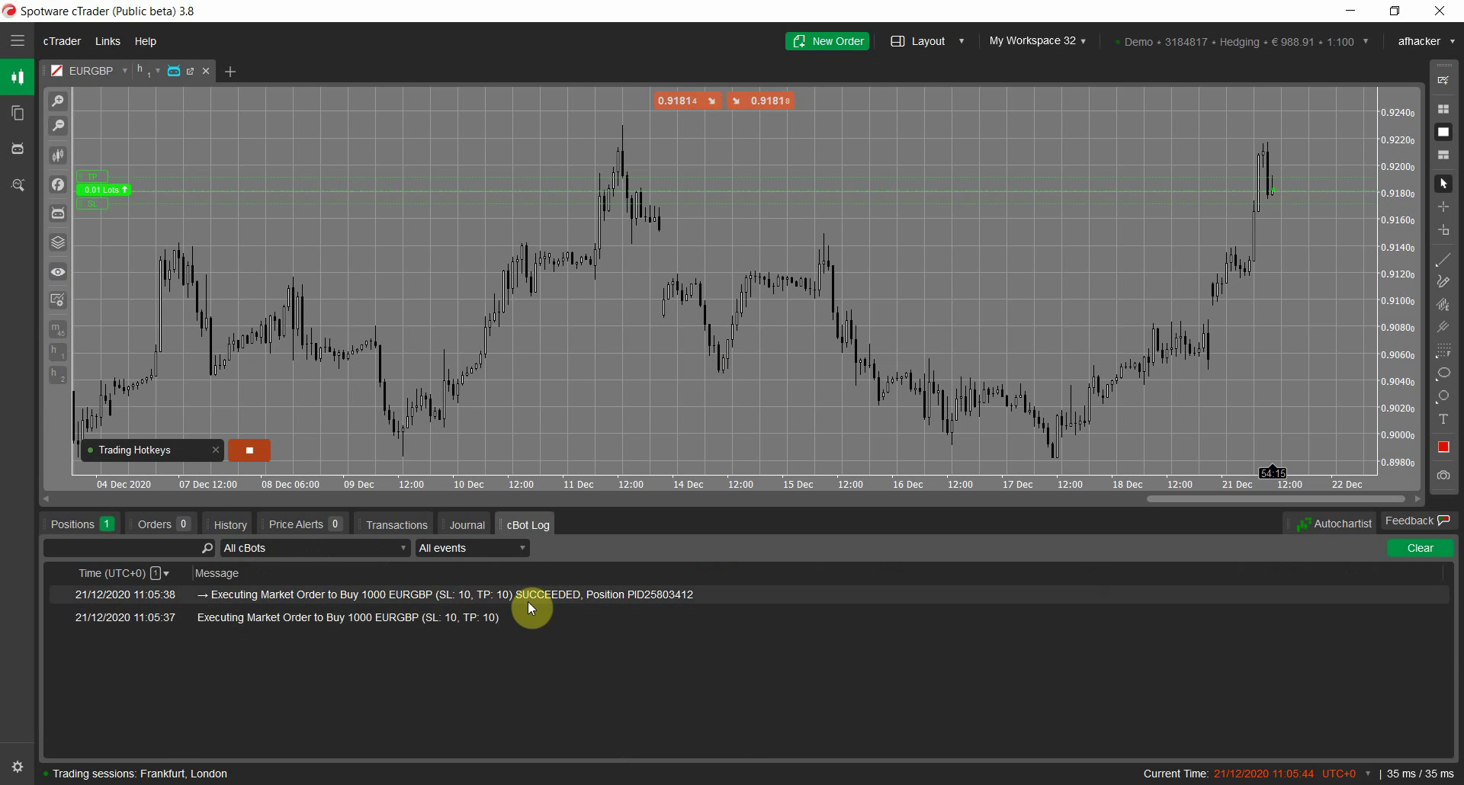
{"action": "left_click", "coordinate": [109, 523]}
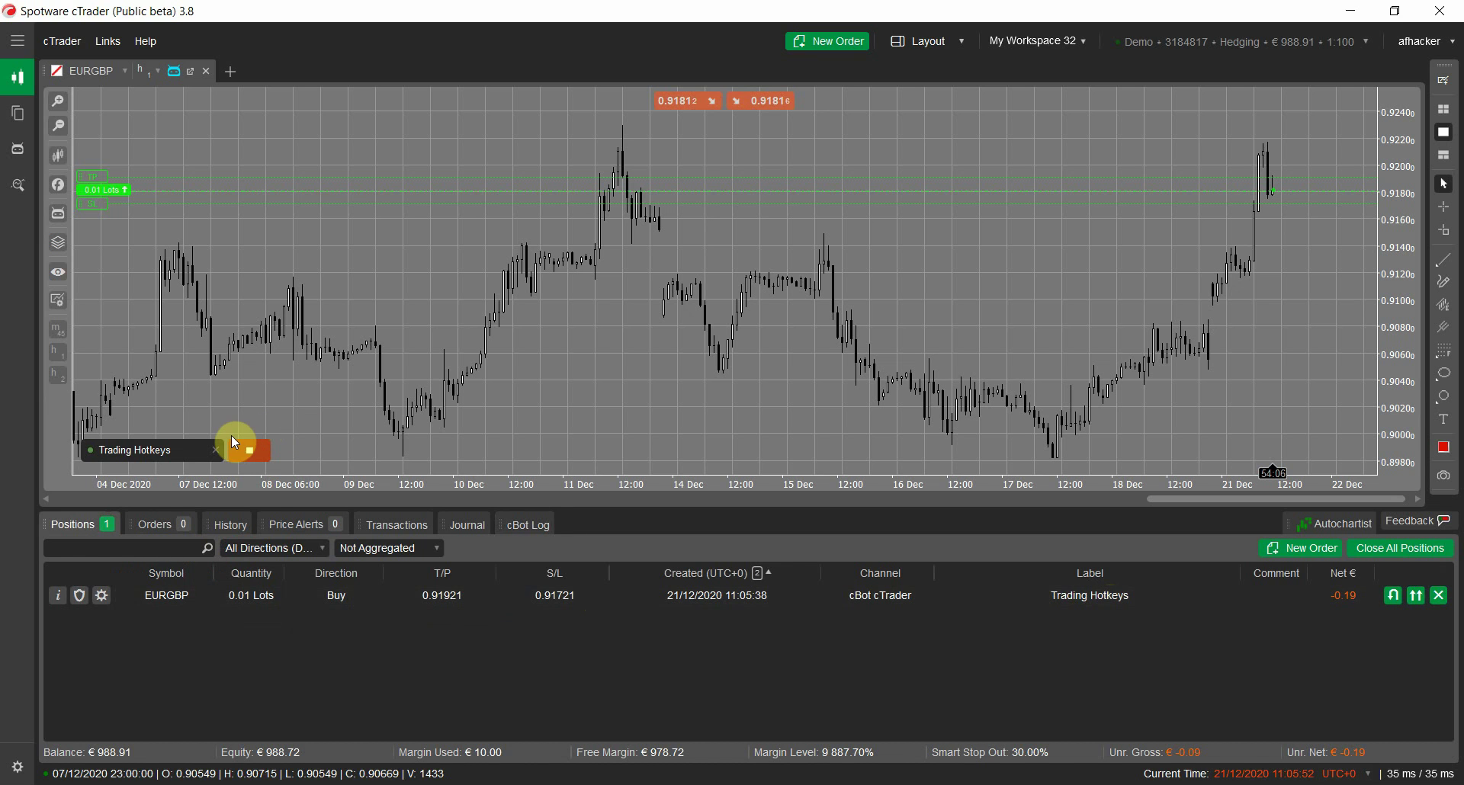
{"action": "left_click", "coordinate": [530, 525]}
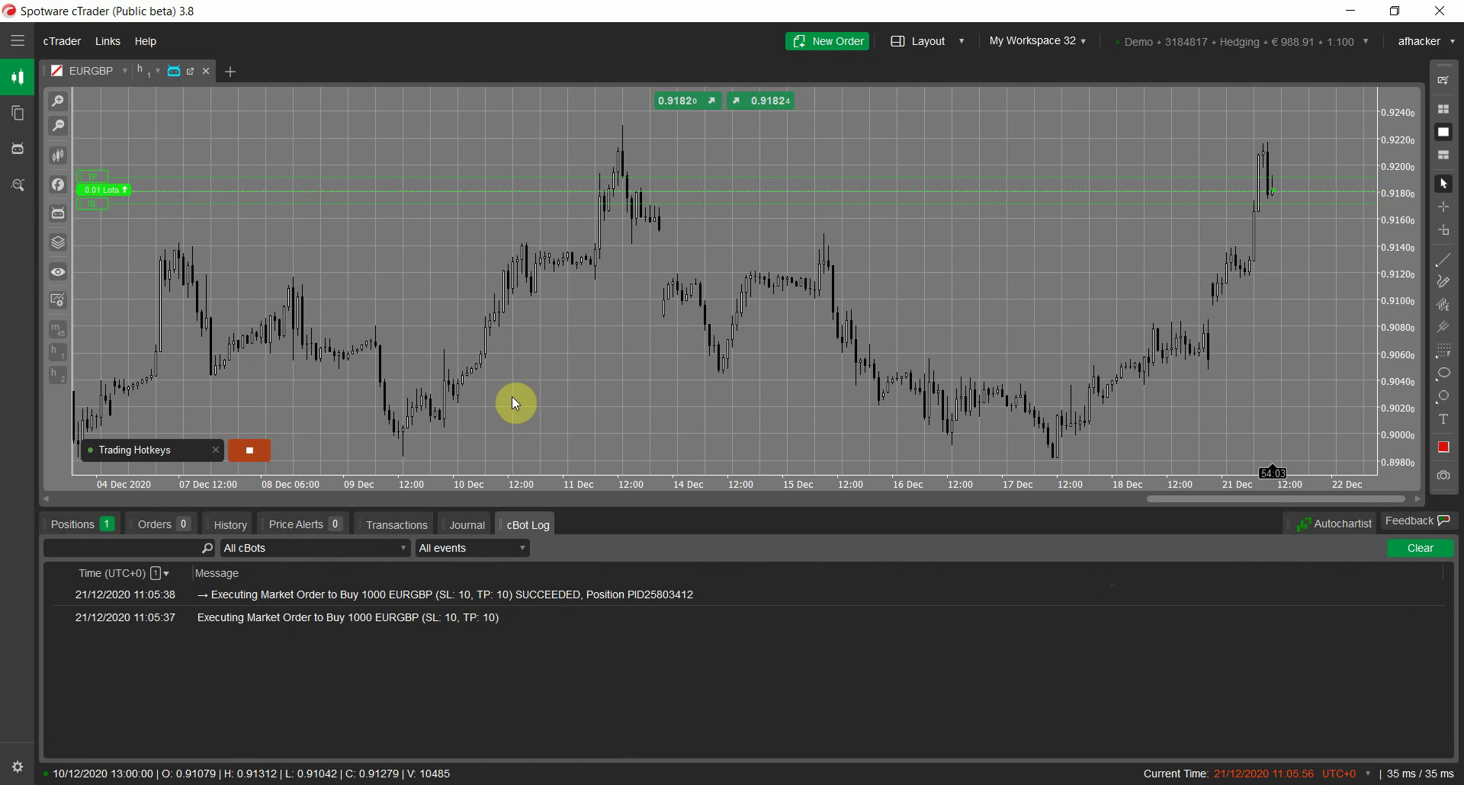
Place a 0.01-lot Sell Market order on EURGBP with its hotkey, and check it among the open positions and in the cBot log.
{"action": "key", "text": "s"}
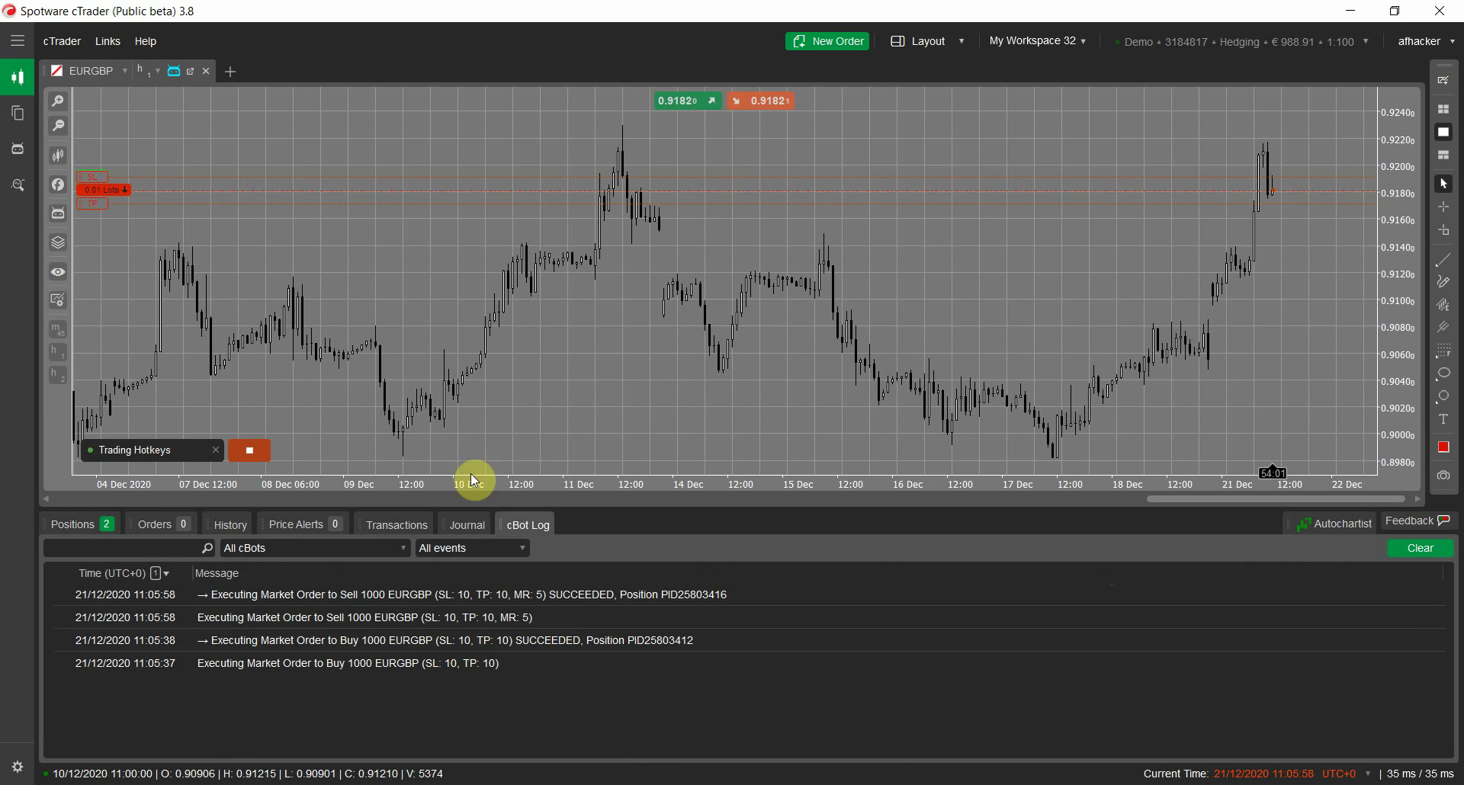
{"action": "left_click", "coordinate": [90, 526]}
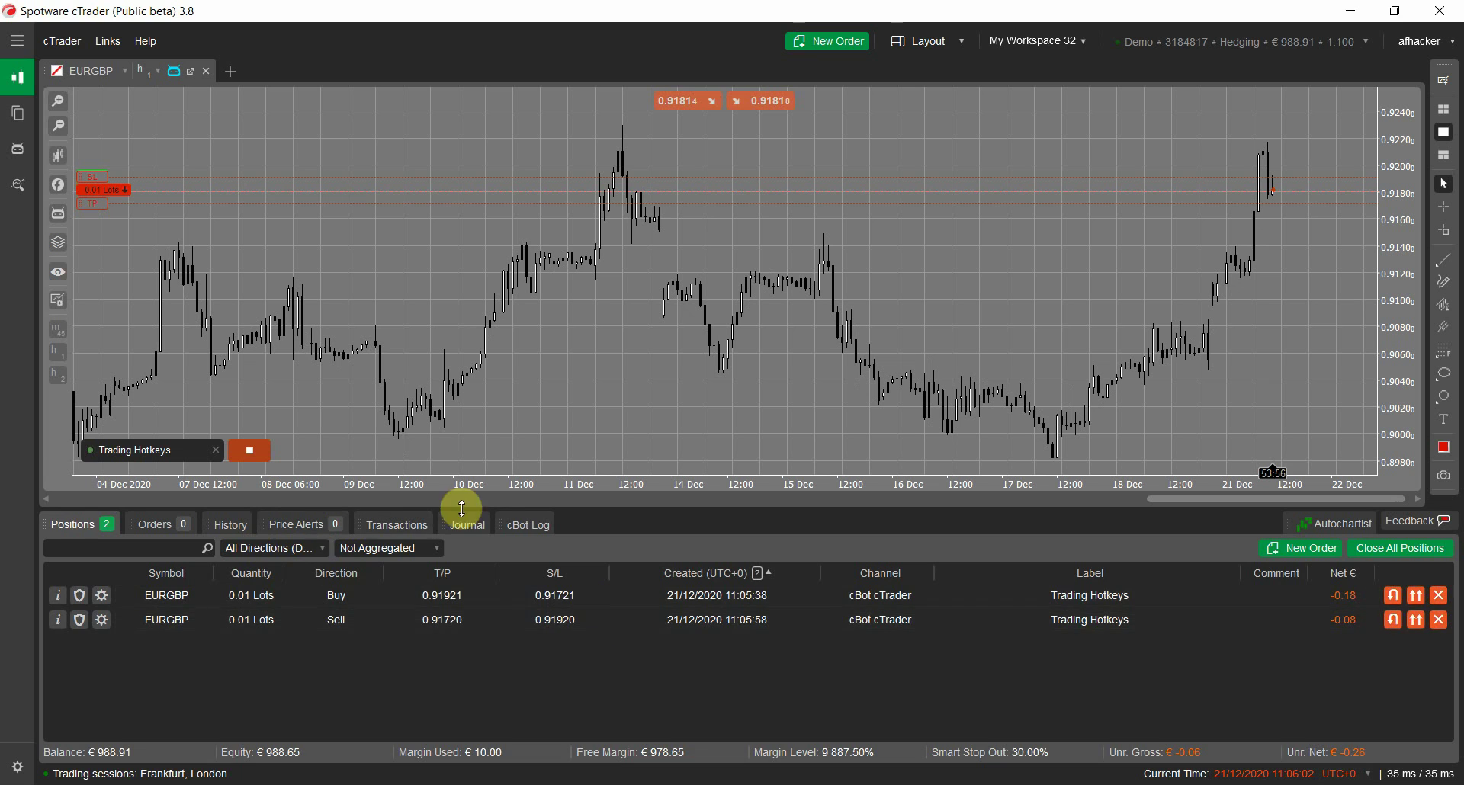
{"action": "left_click", "coordinate": [516, 526]}
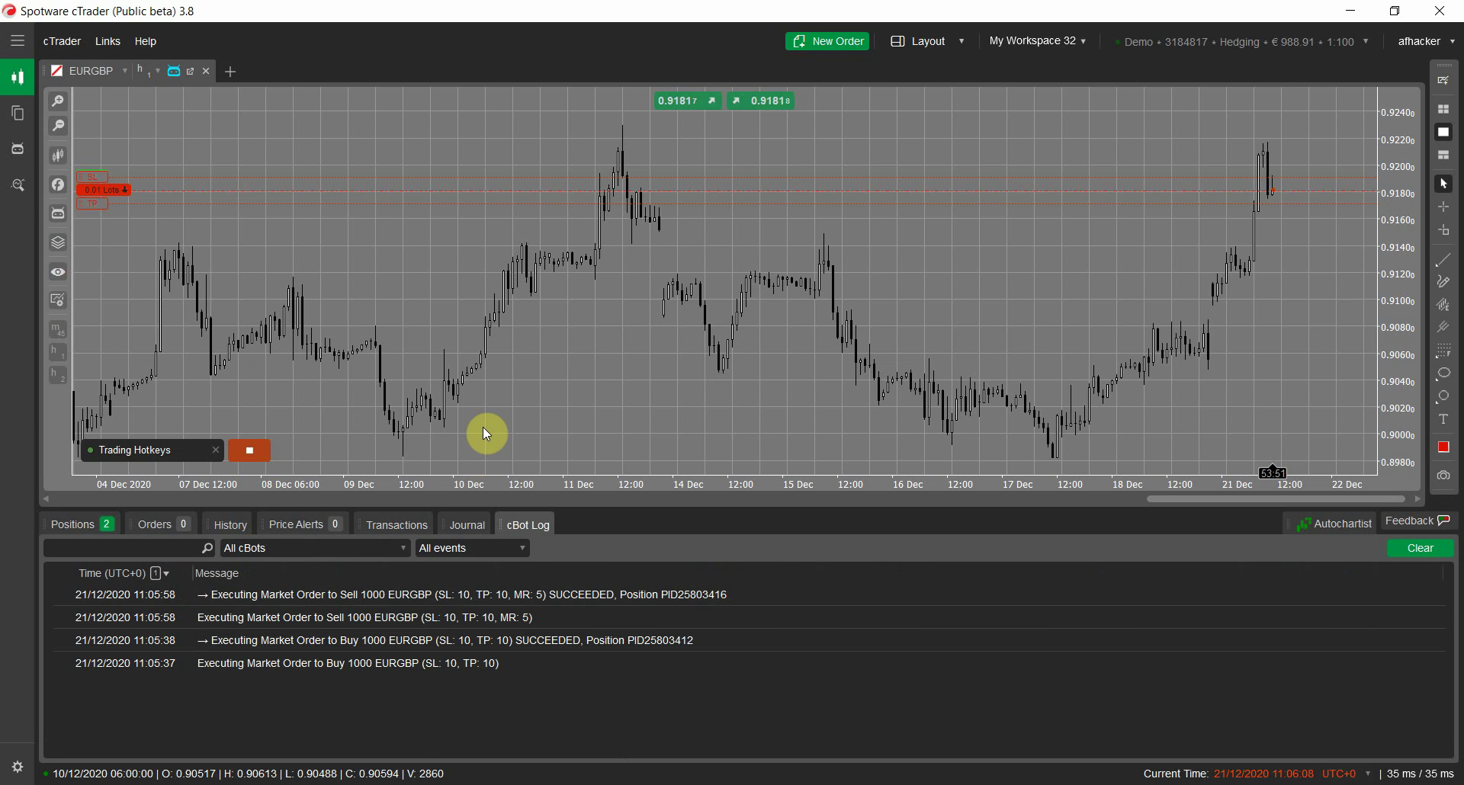
Close all open positions with the Close hotkey, and place a Sell Limit order on EURGBP with its hotkey.
{"action": "key", "text": "c"}
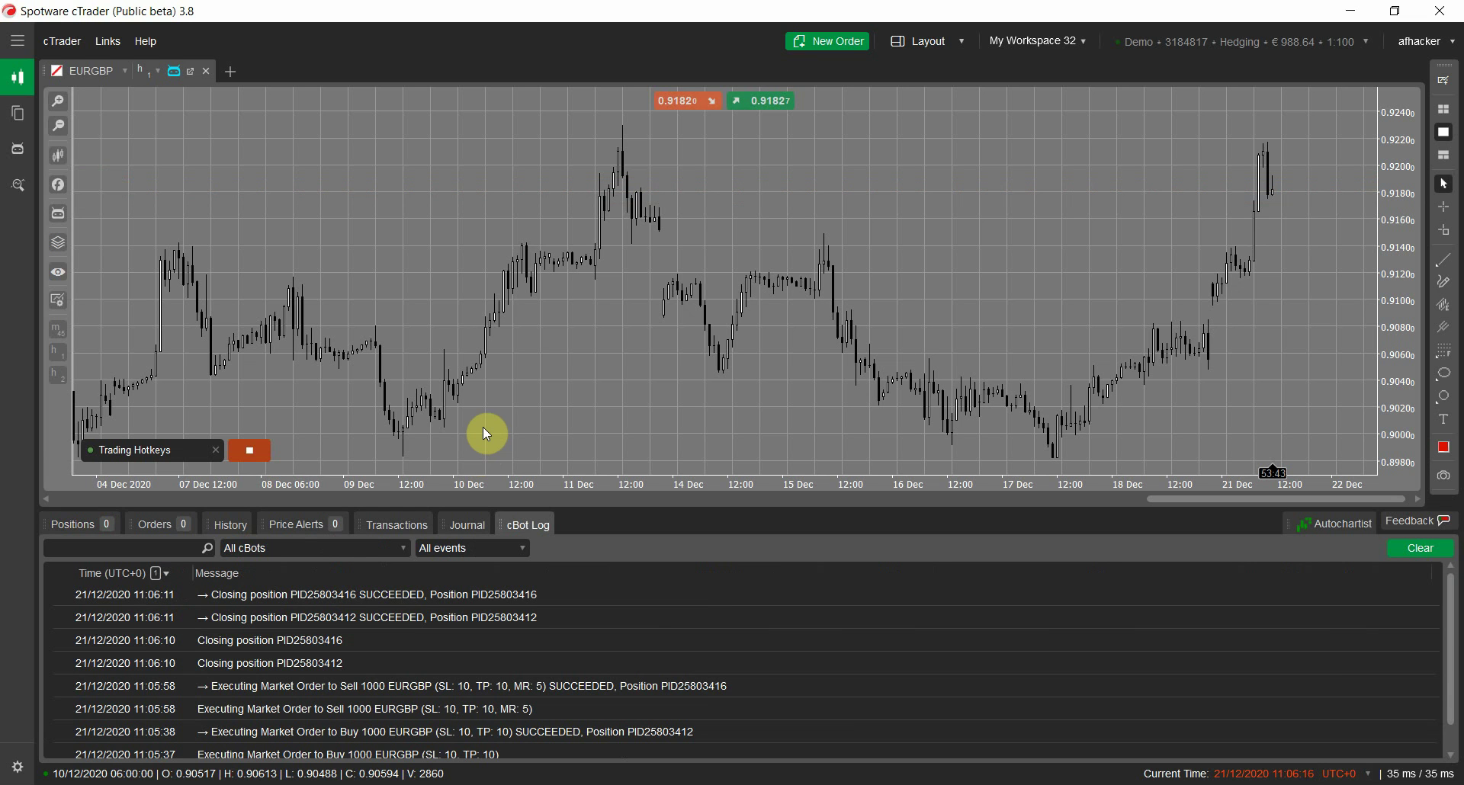
{"action": "key", "text": "shift+s"}
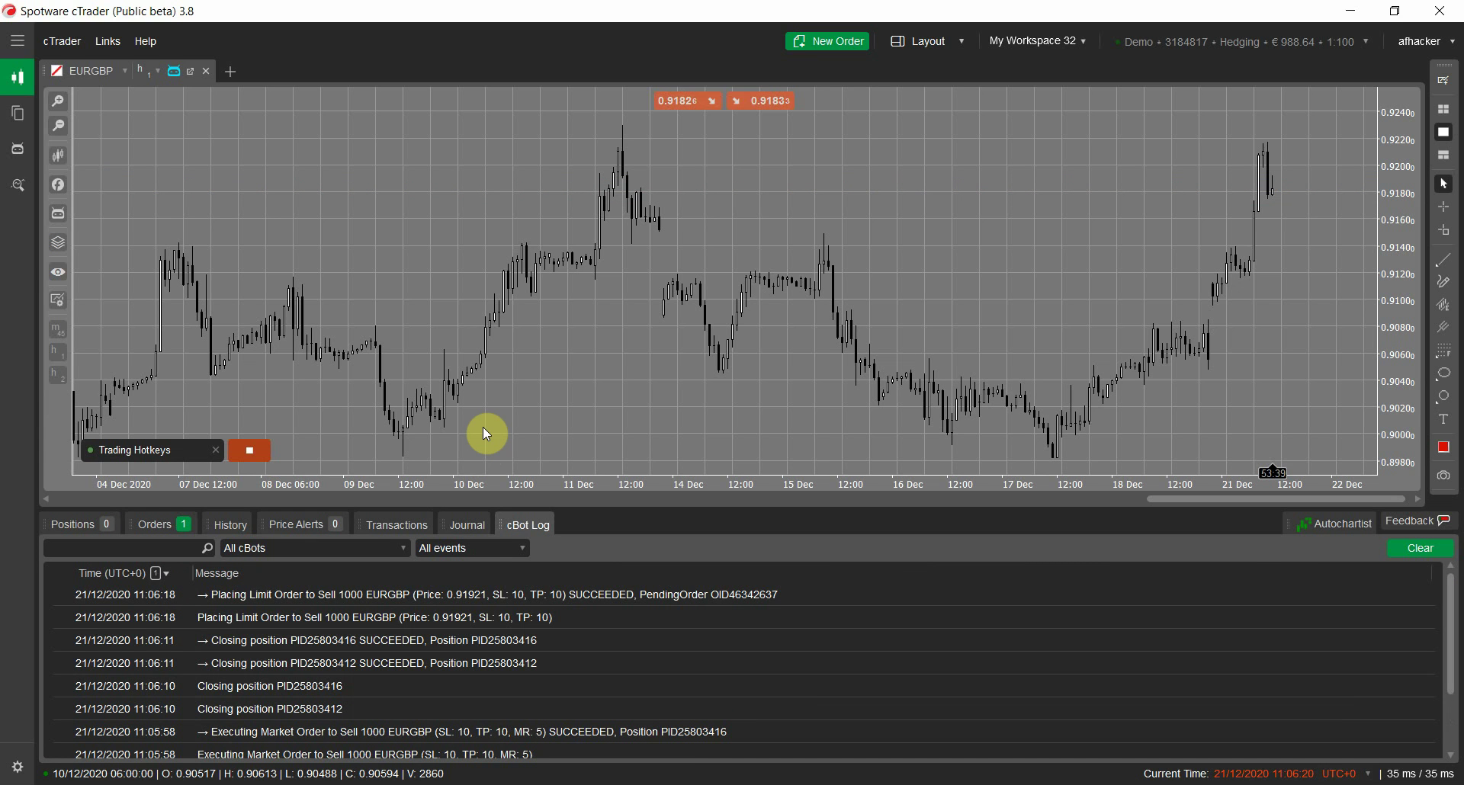
Place a 0.01-lot Buy Stop Limit order on EURGBP with its hotkey, and check it among the pending orders.
{"action": "key", "text": "shift+b"}
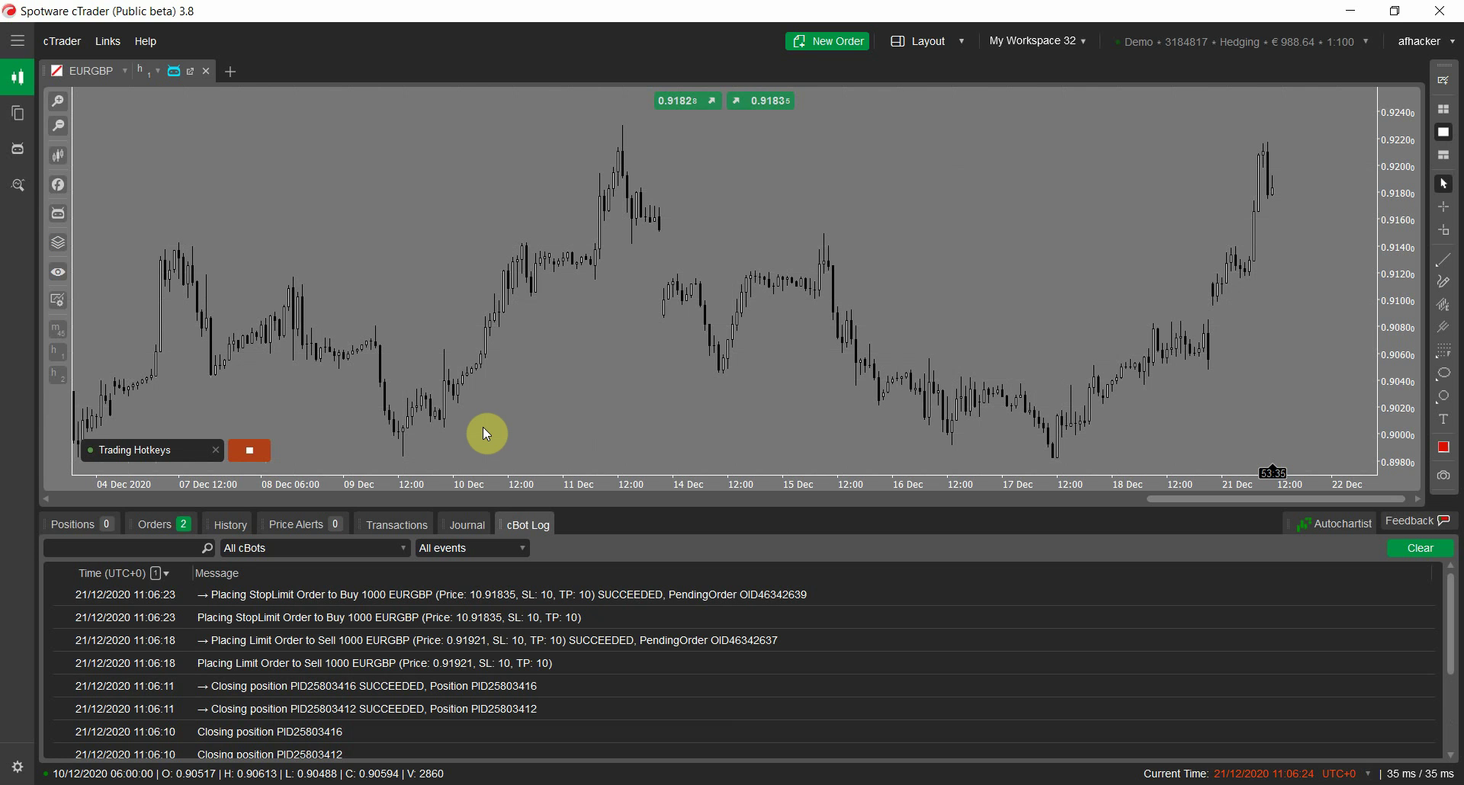
{"action": "left_click", "coordinate": [189, 525]}
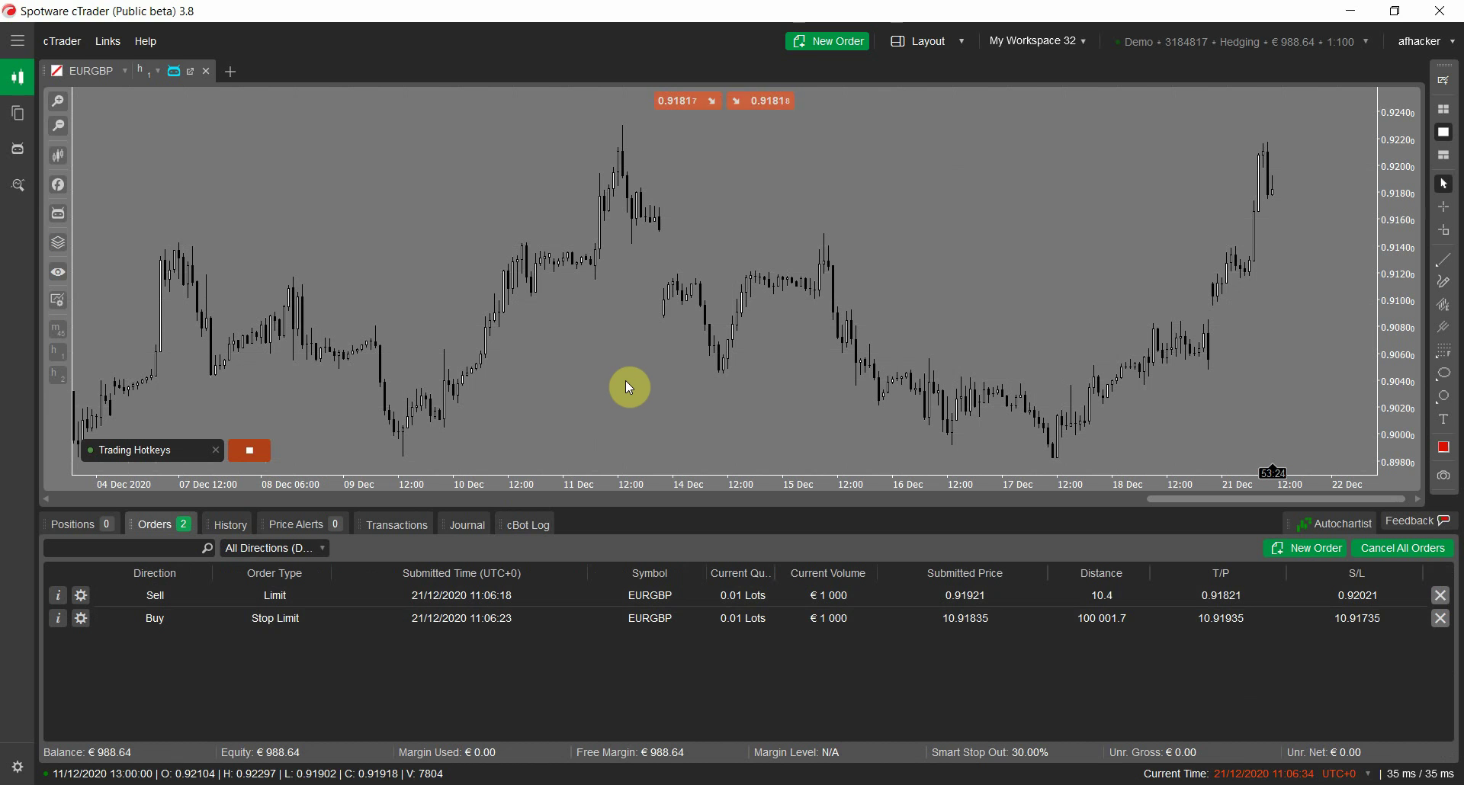
Cancel all pending EURGBP orders with the cBot's hotkey, and check the cBot log and the open positions list.
{"action": "key", "text": "c"}
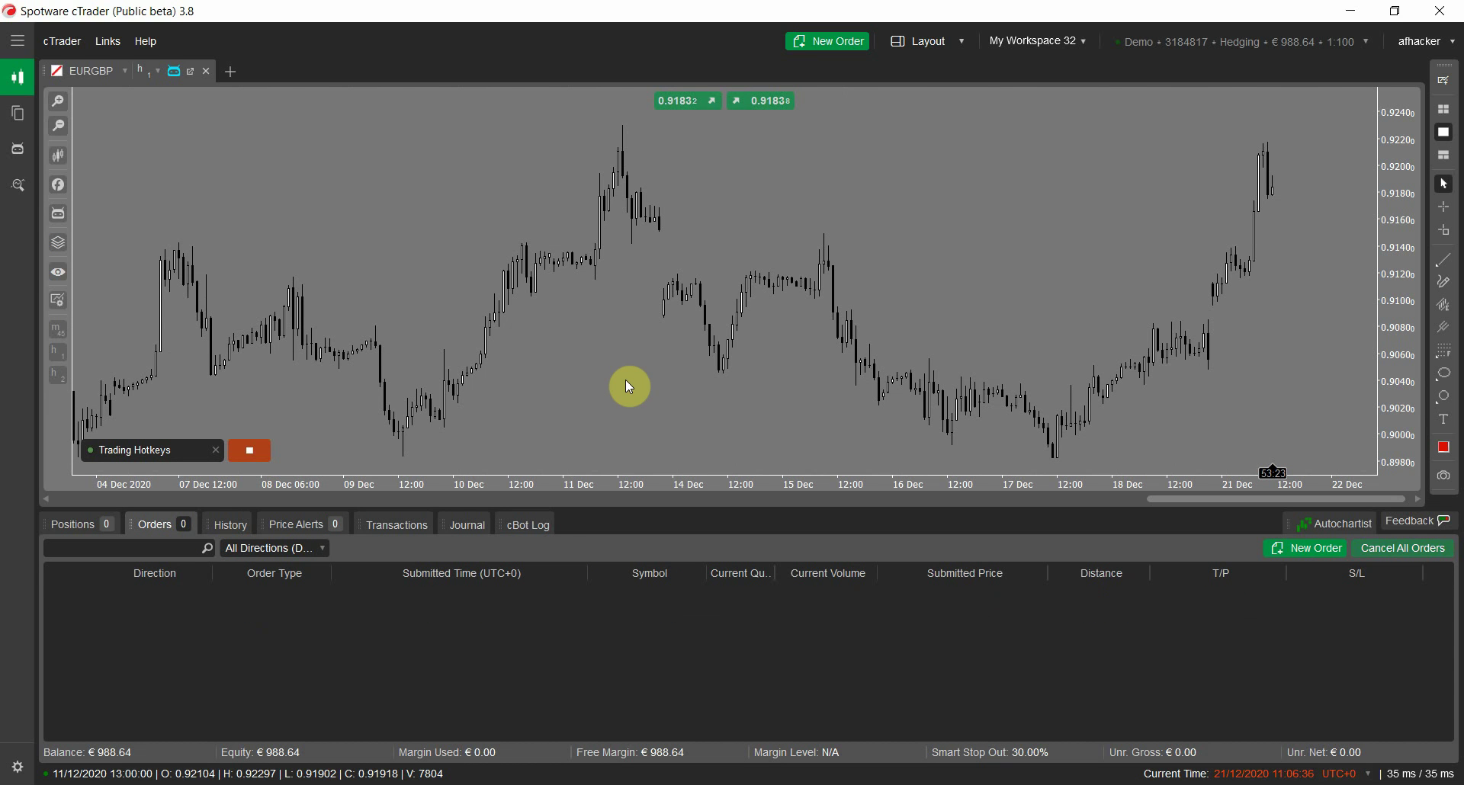
{"action": "left_click", "coordinate": [535, 524]}
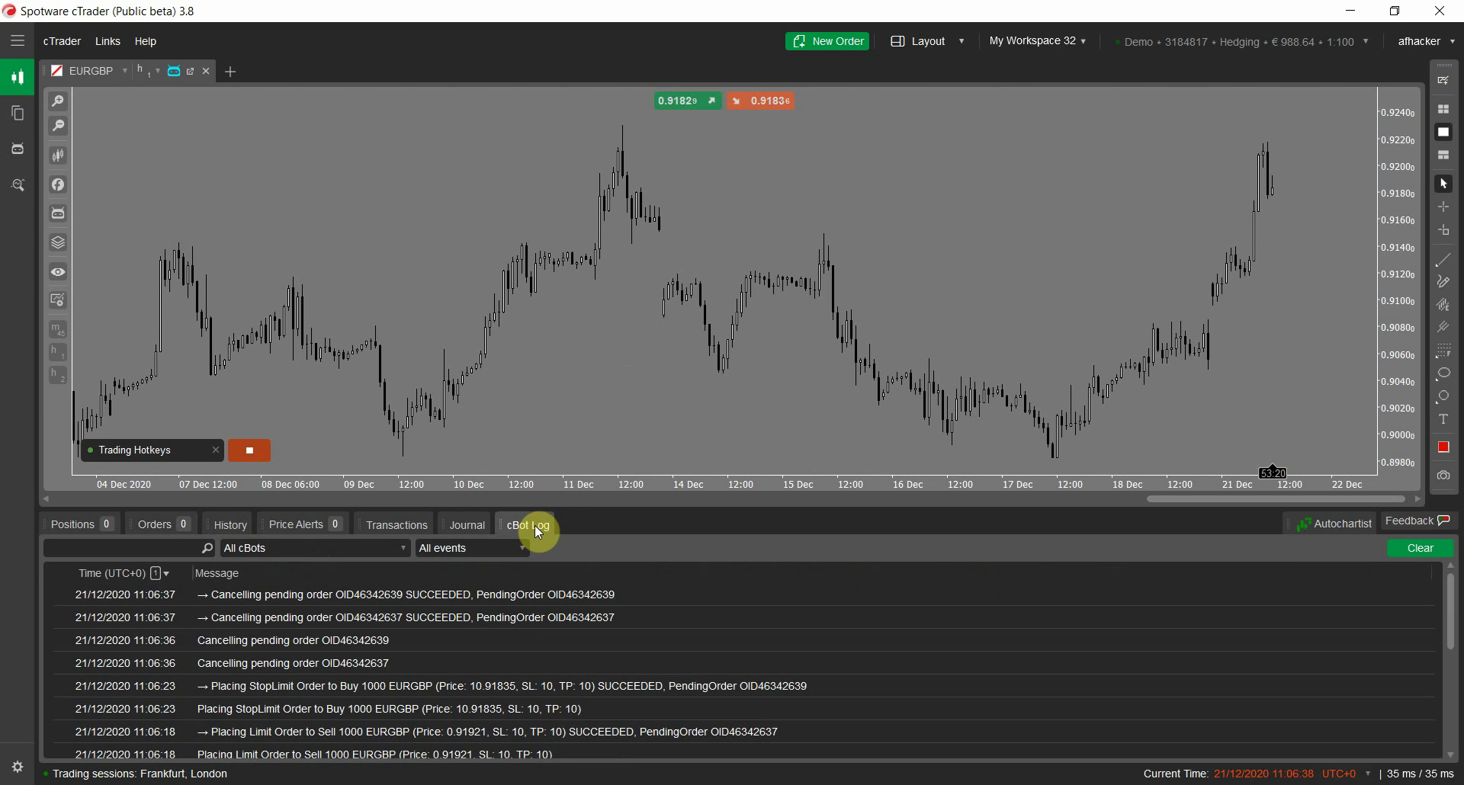
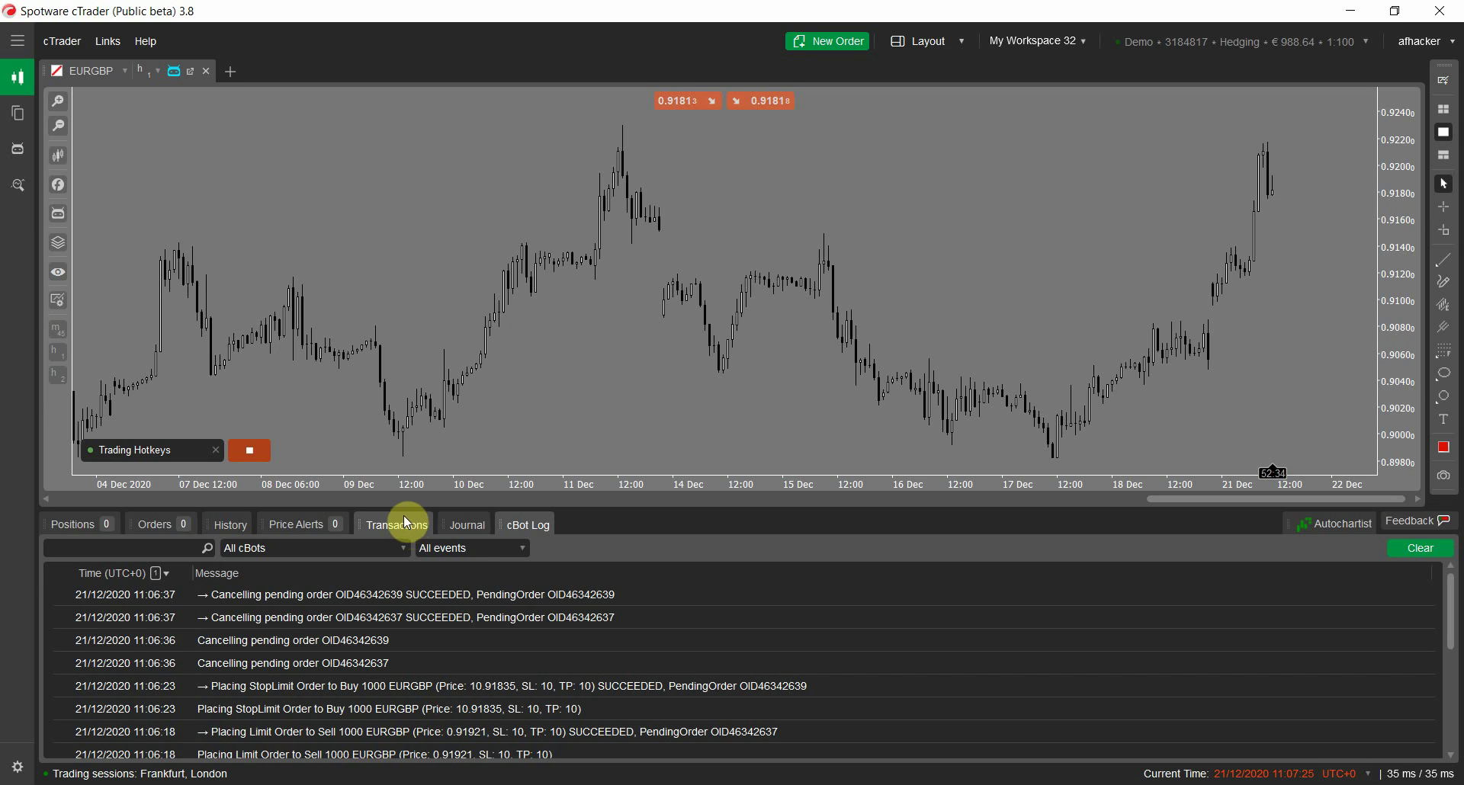
{"action": "left_click", "coordinate": [64, 525]}
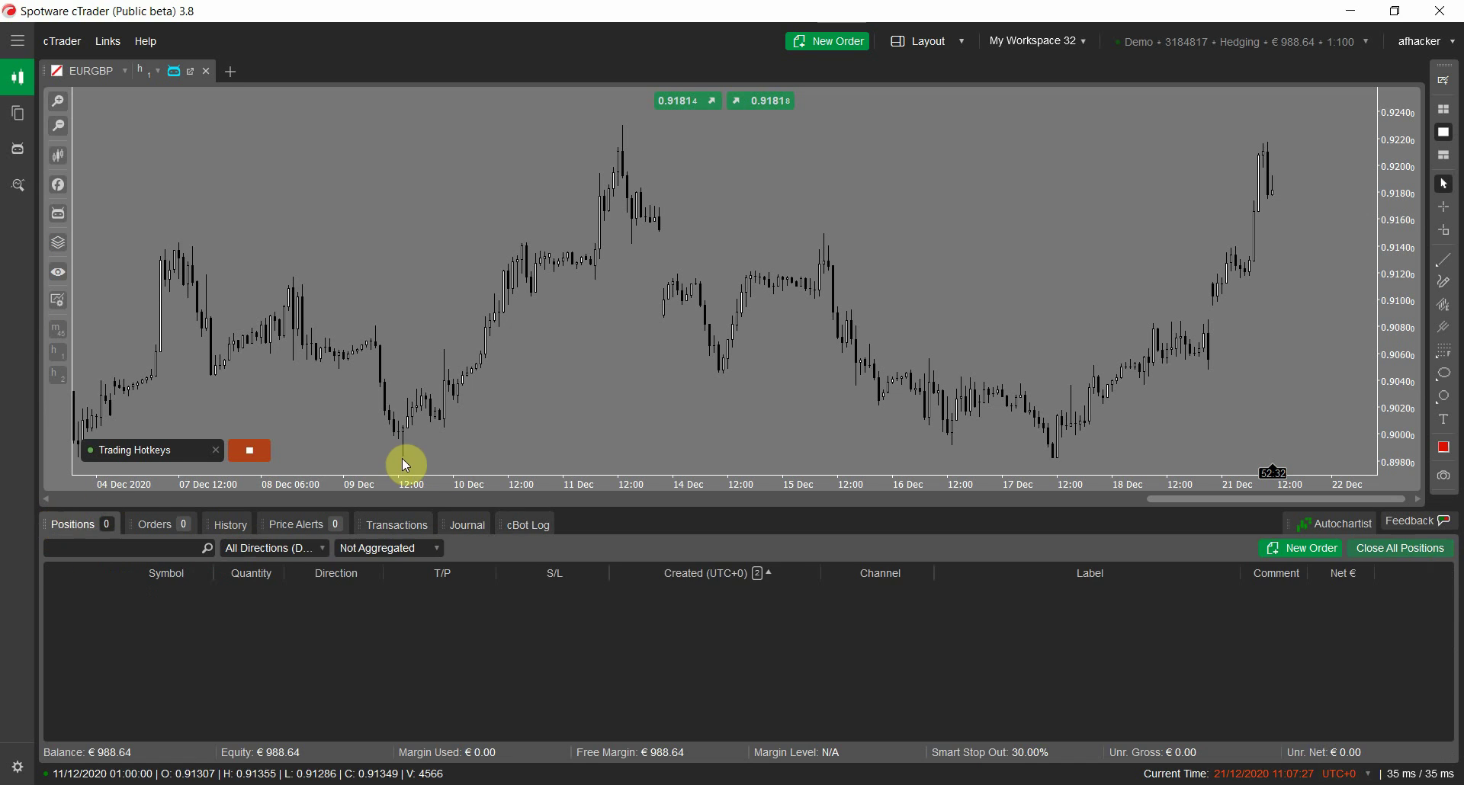